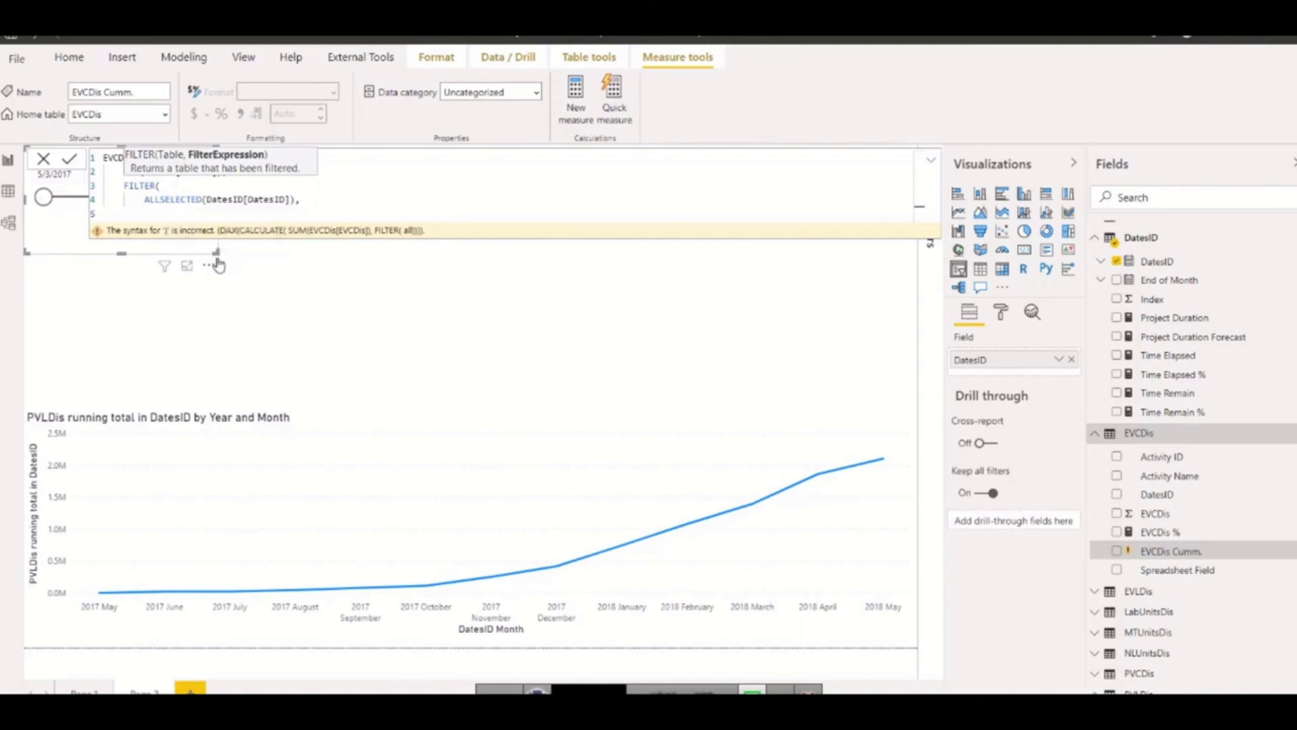
- Complete the EVCDis Cumm. measure with the filter condition DatesID[DatesID]<=MAX(DatesID[DatesID]), close all open parentheses and commit the formula
type("date")
key("BackSpace")
type("e")
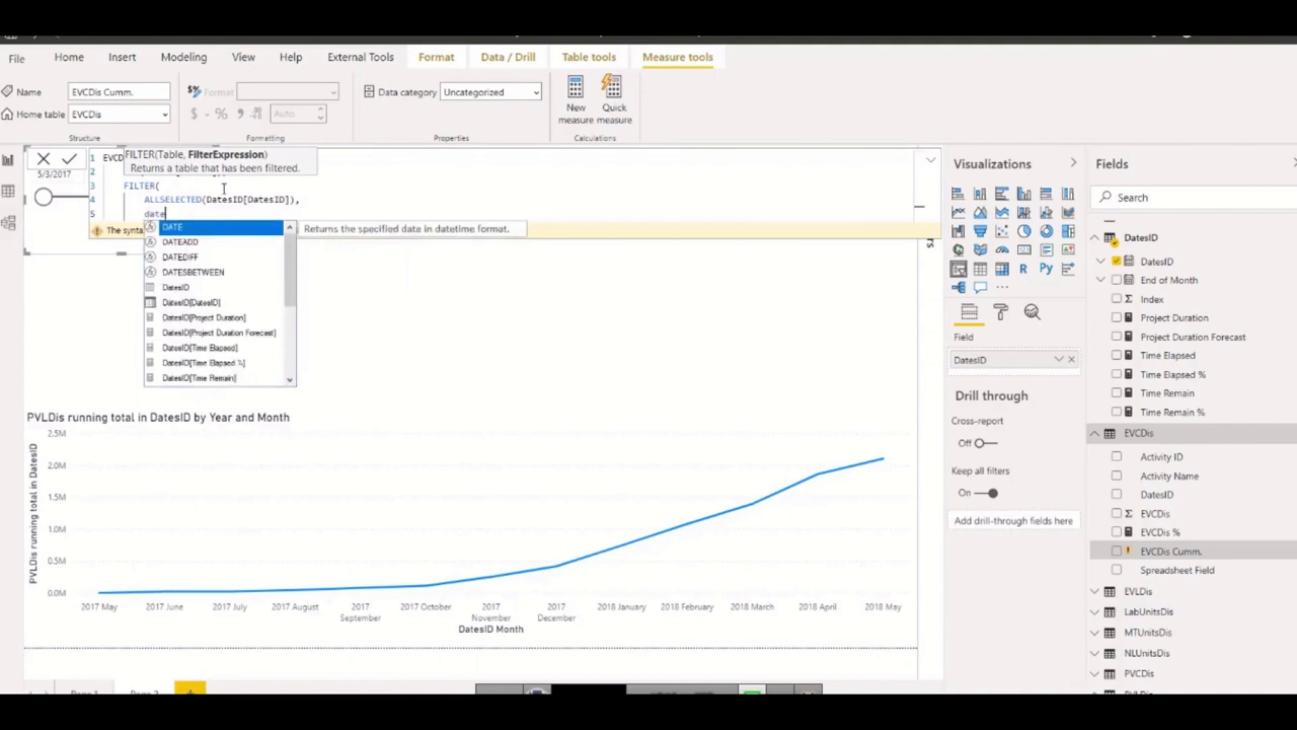
left_click(210, 304)
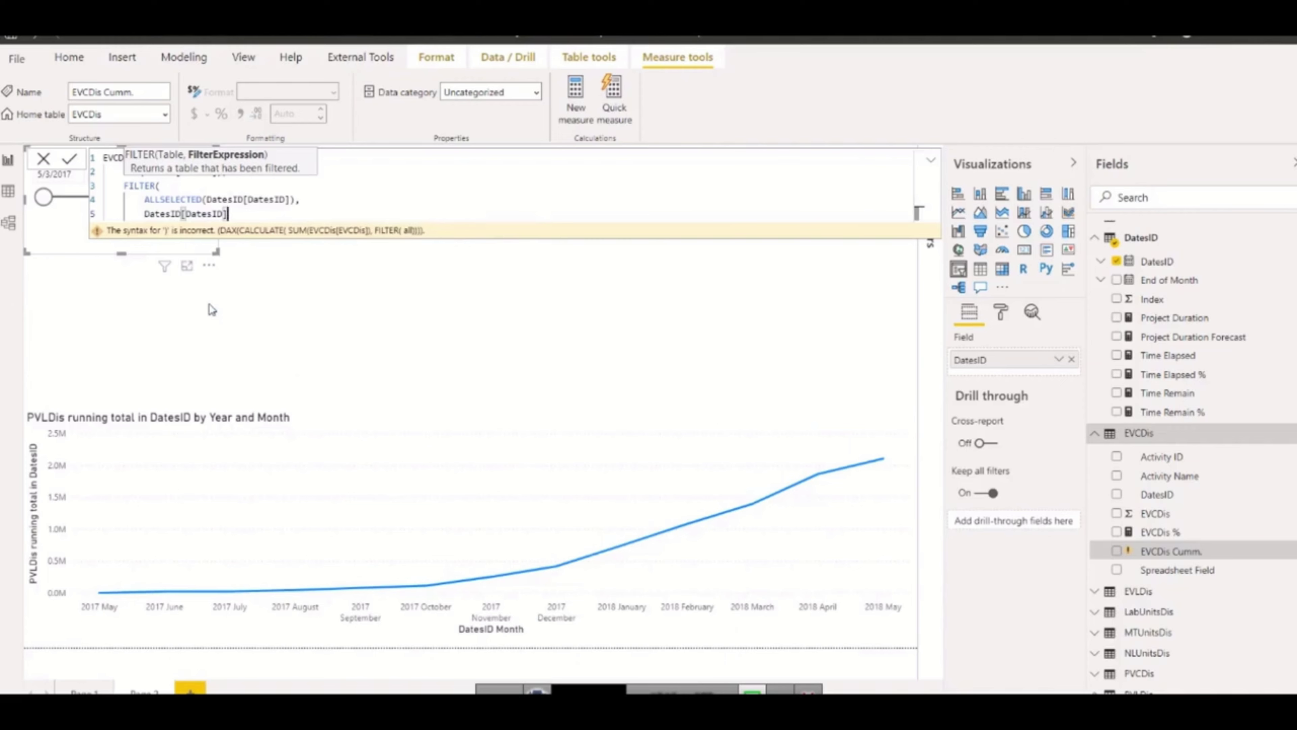
type("<=max")
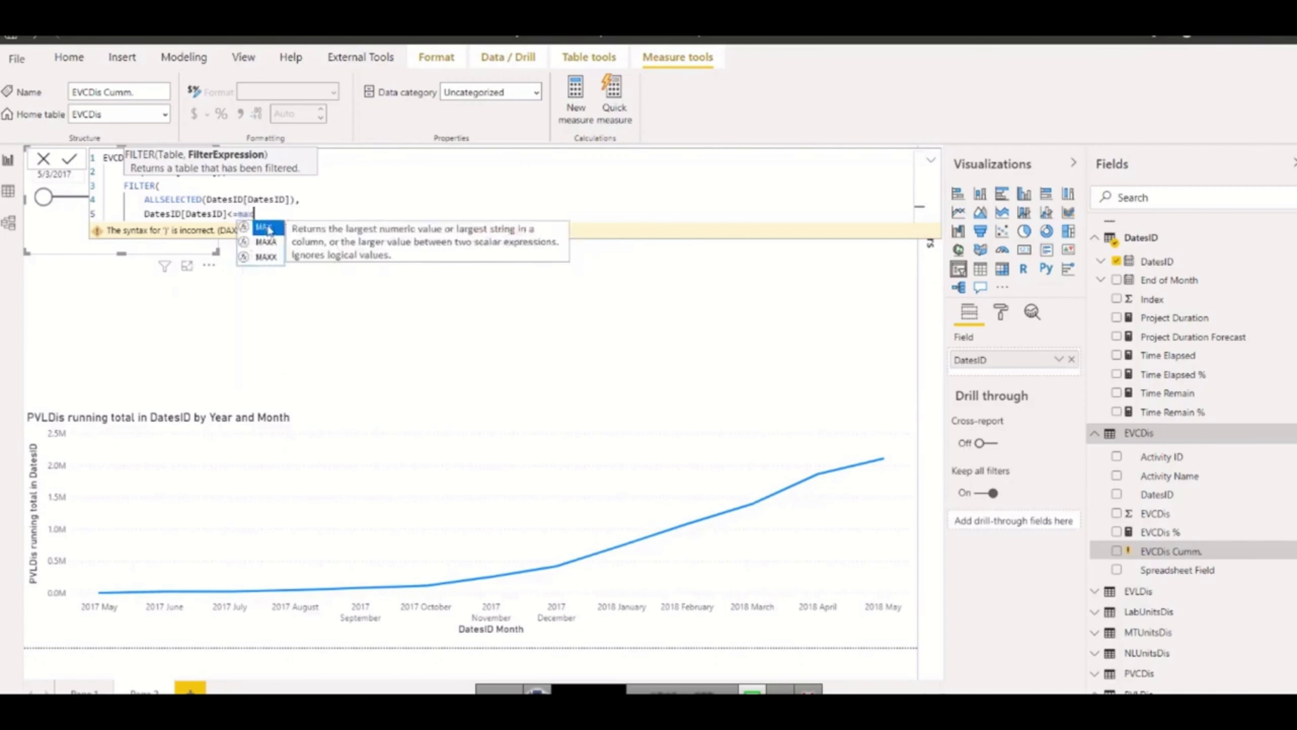
left_click(269, 228)
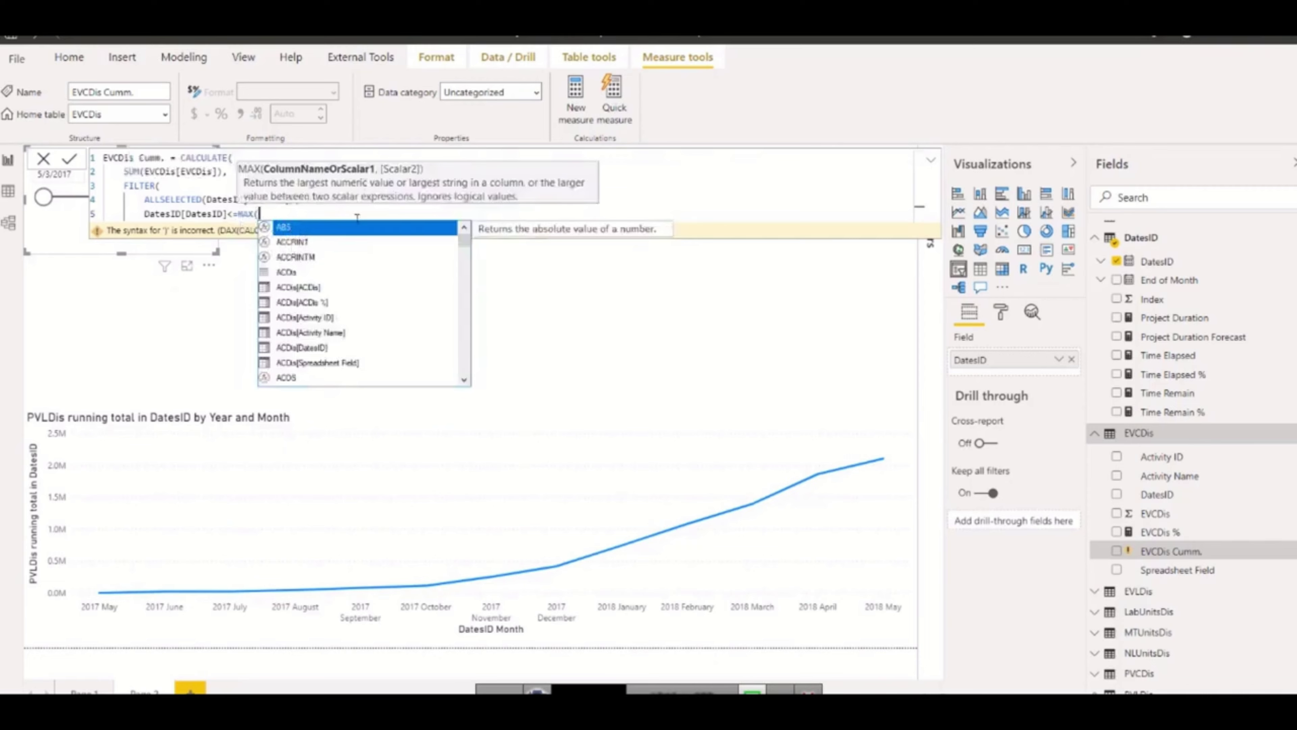
type("da")
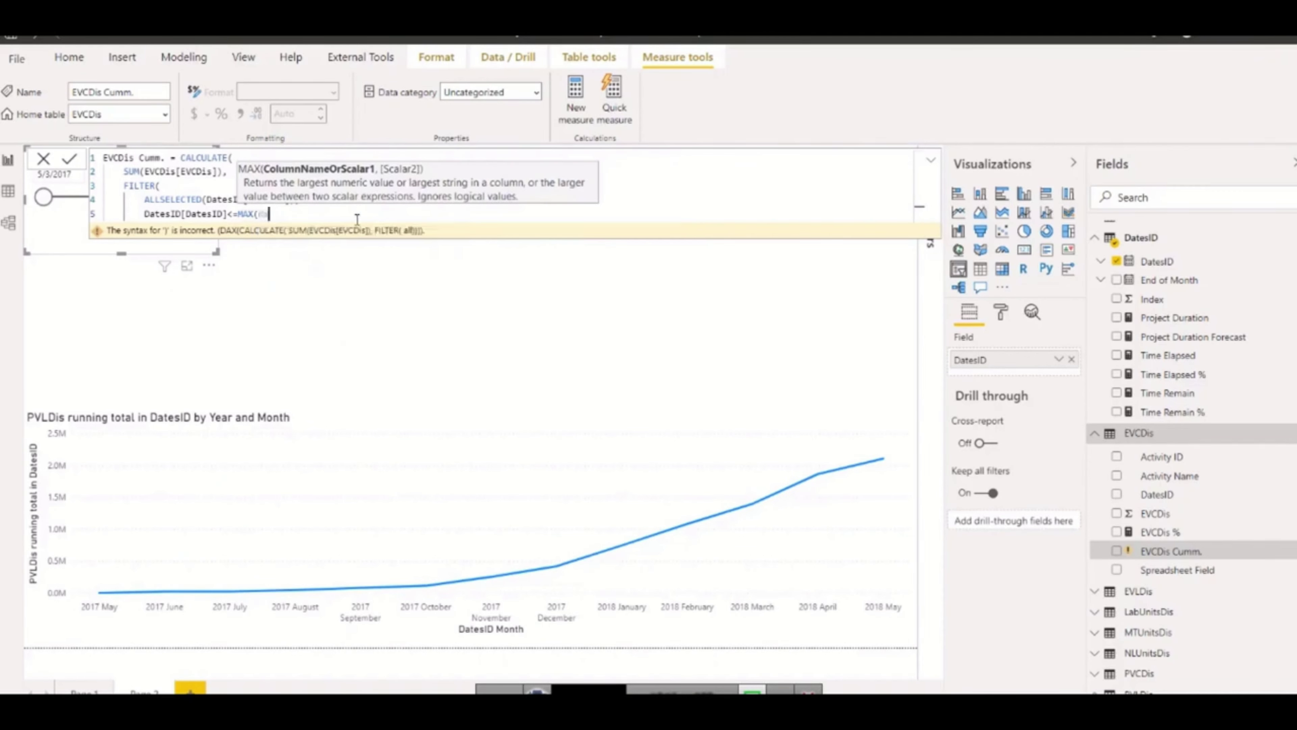
type("te")
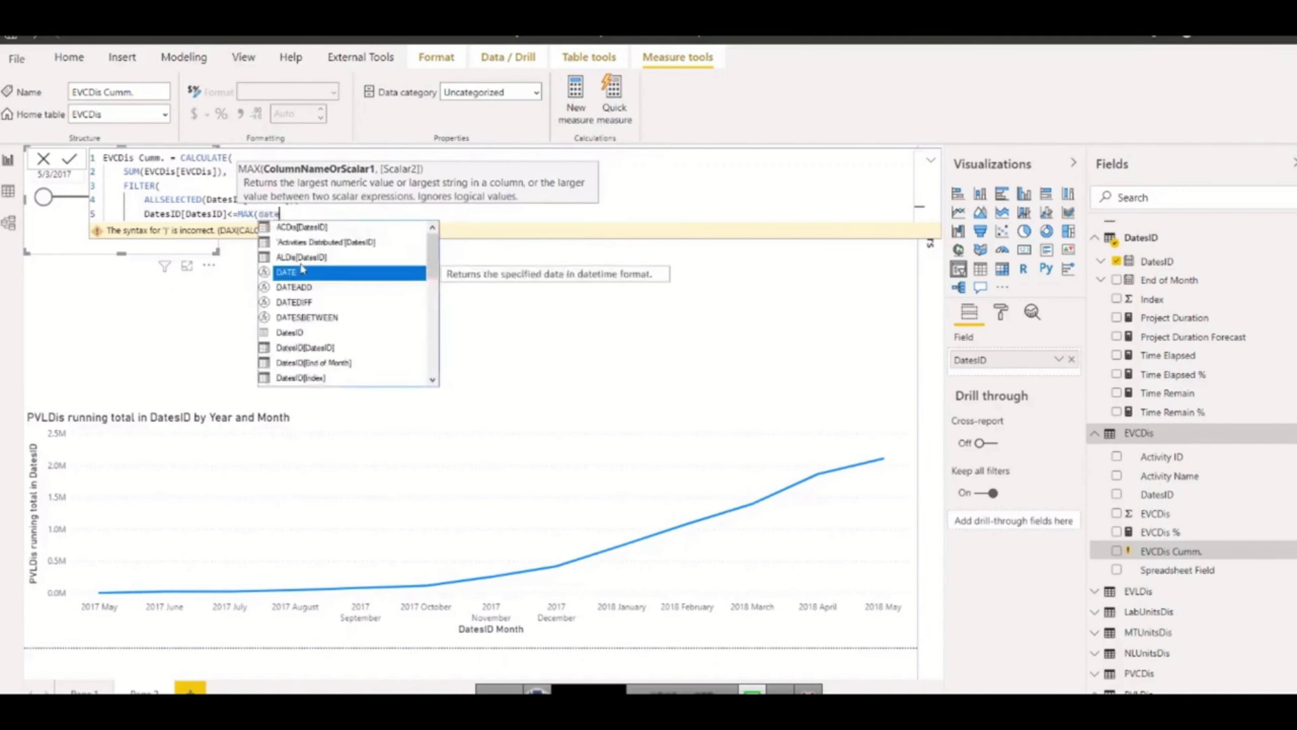
left_click(316, 349)
type(")")
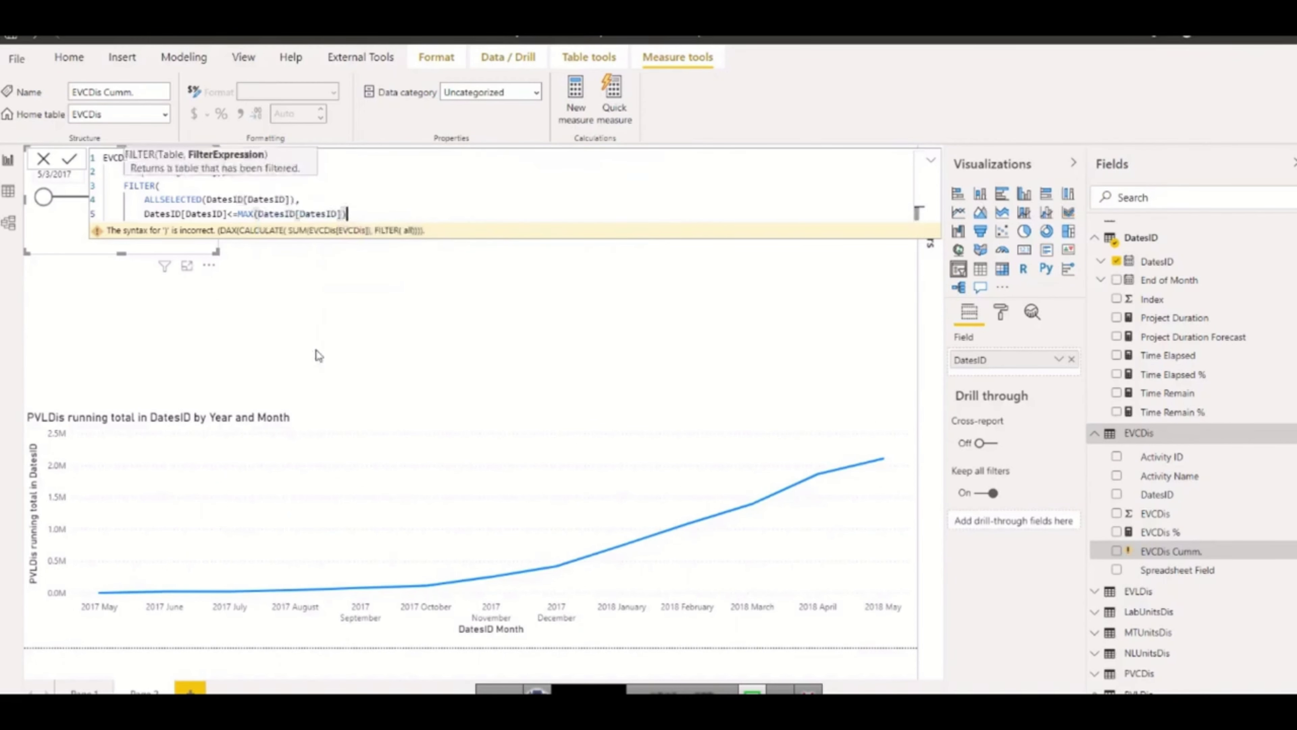
type(")")
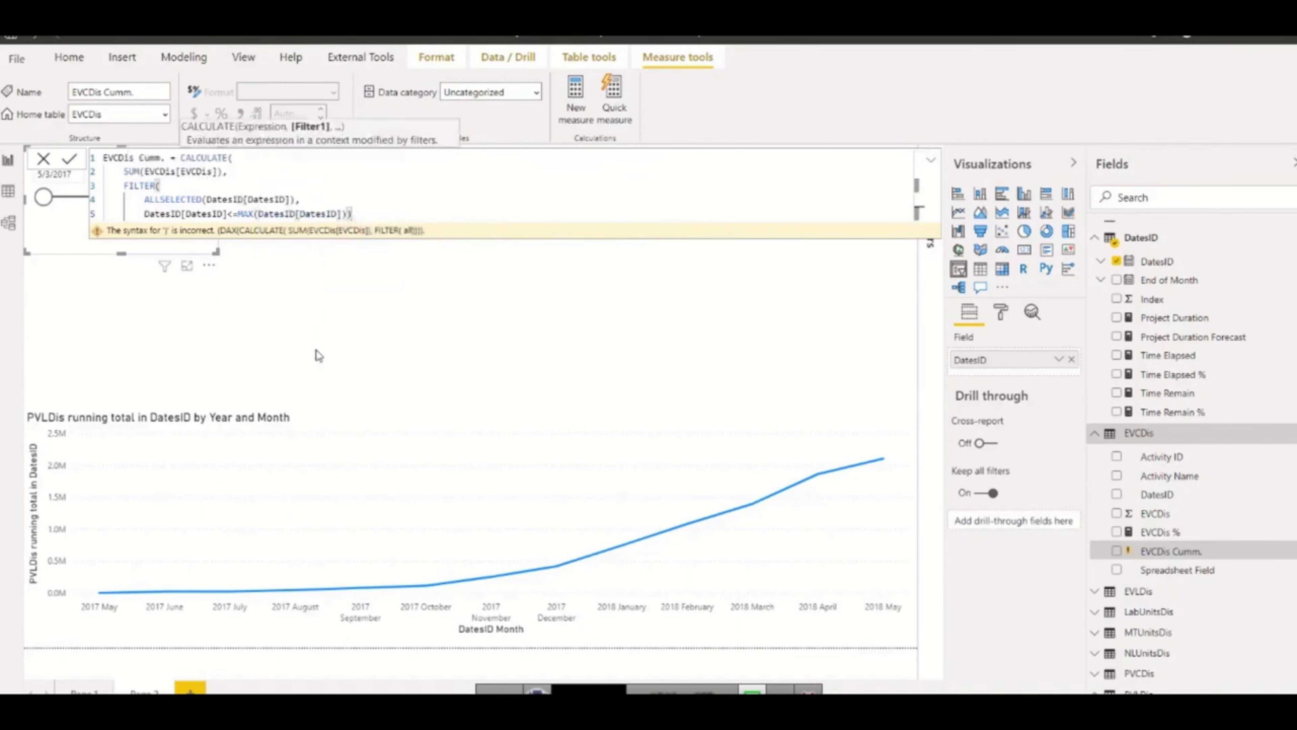
type(")")
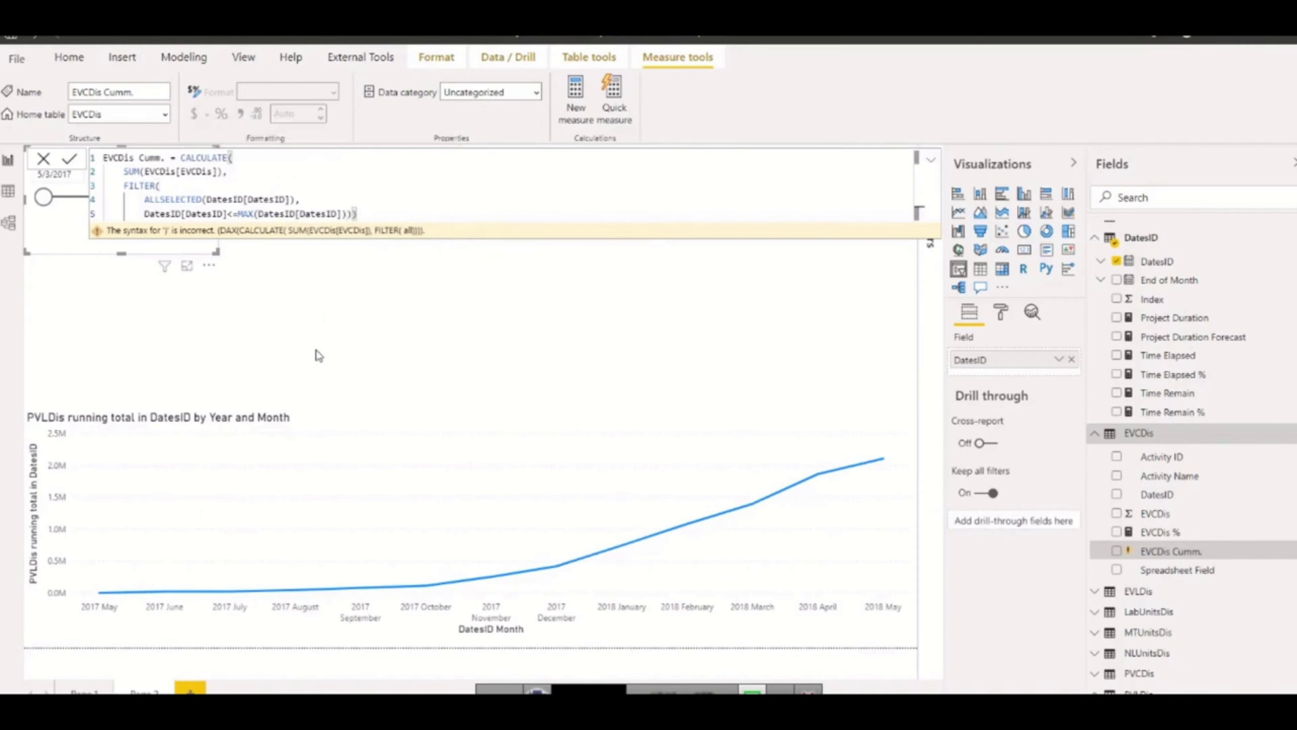
key("Return")
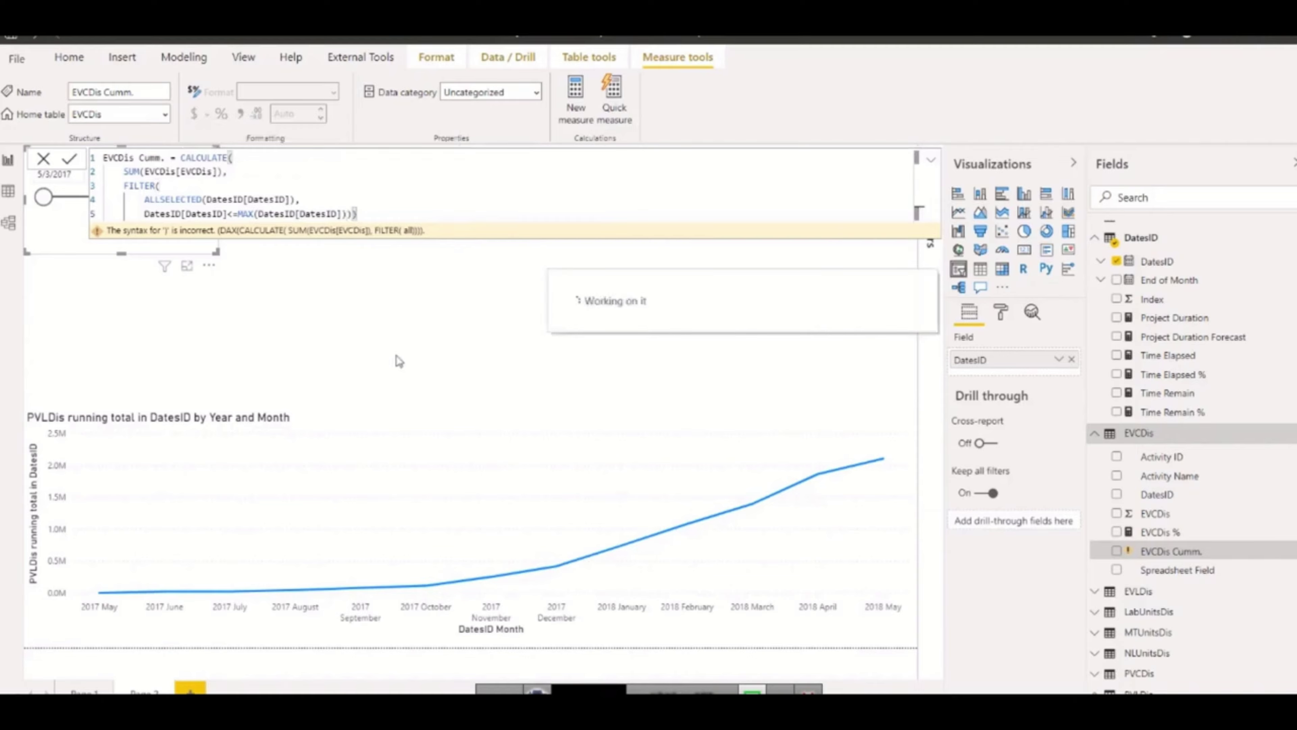
- Add EVCDis Cumm. to the line values of the PVLDis running total chart and turn on the chart's secondary Y axis
left_click(533, 444)
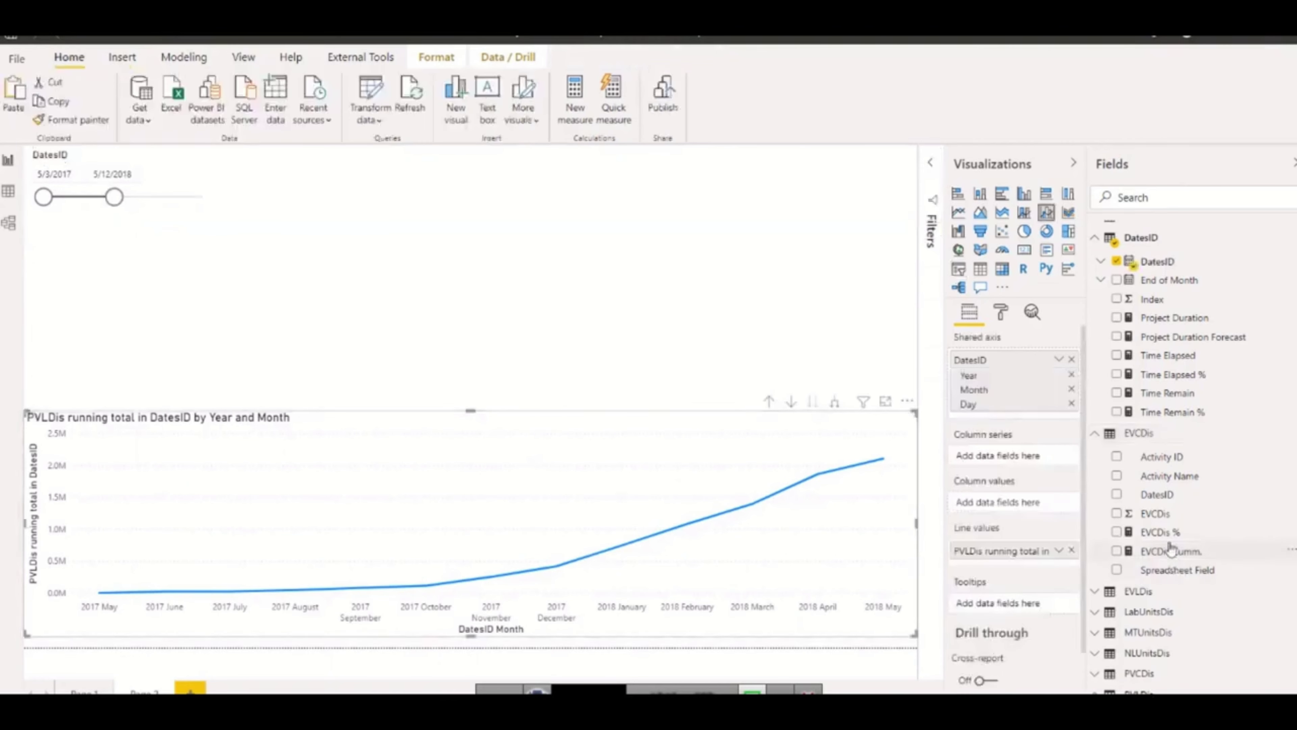
left_click_drag(1167, 560, 983, 566)
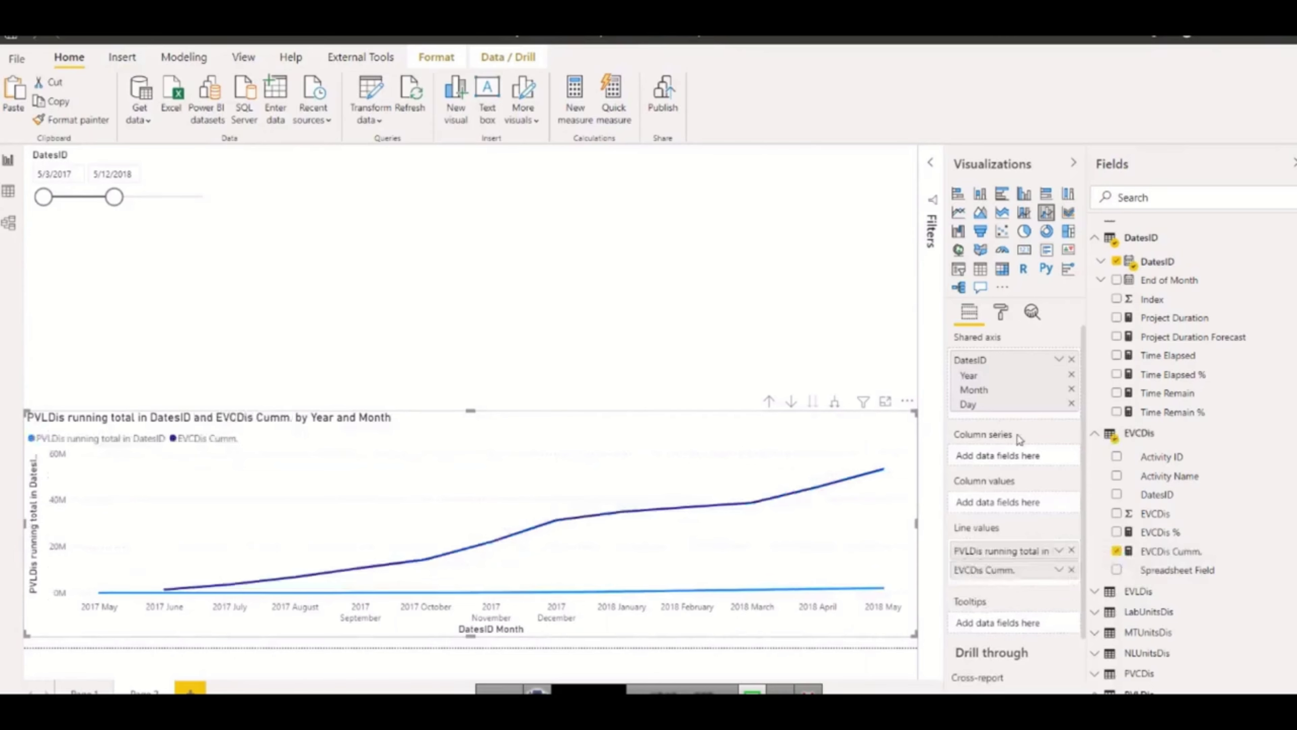
left_click(1001, 312)
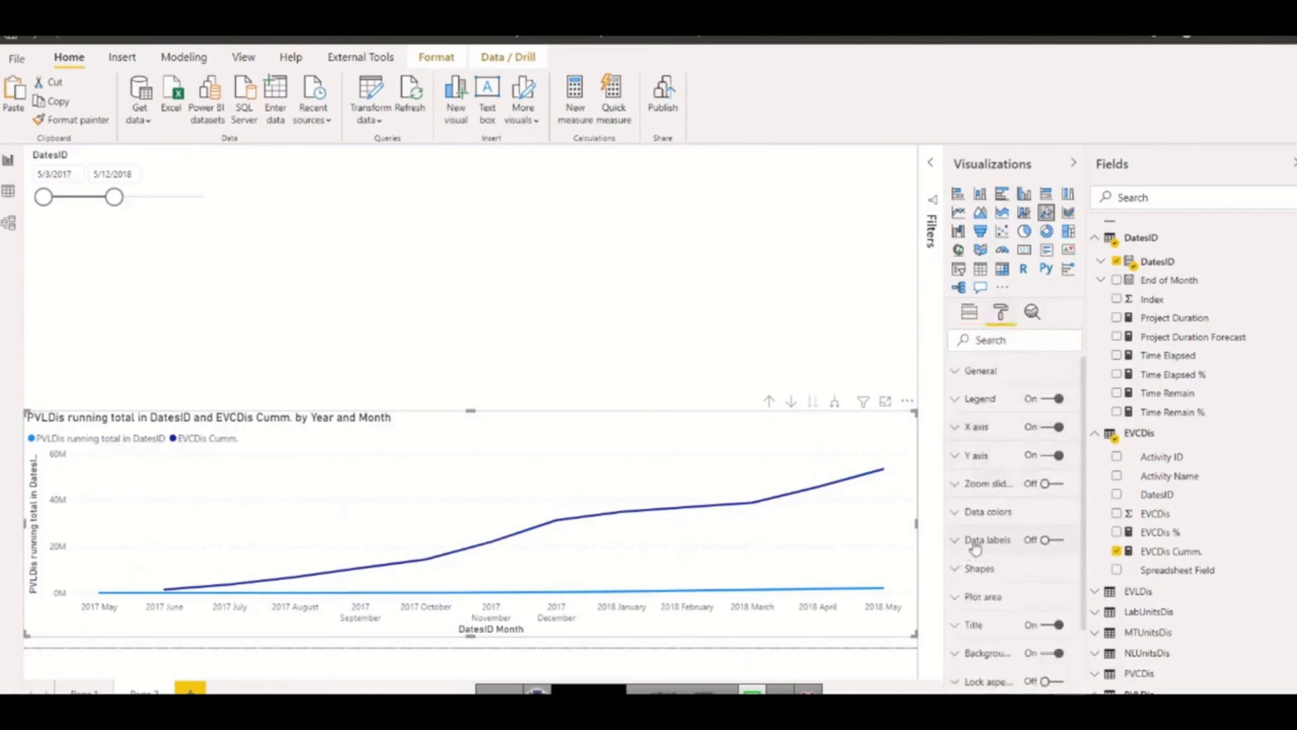
left_click(974, 455)
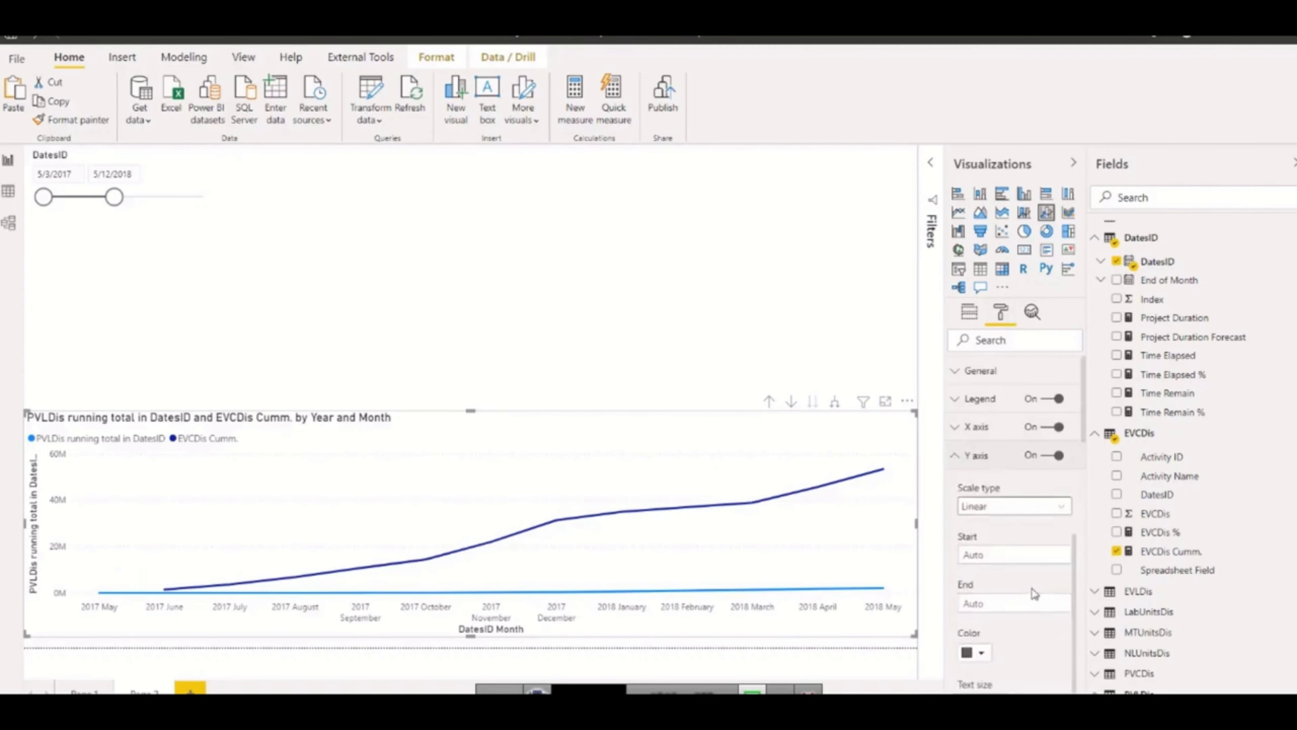
scroll(1028, 595, "down", 2)
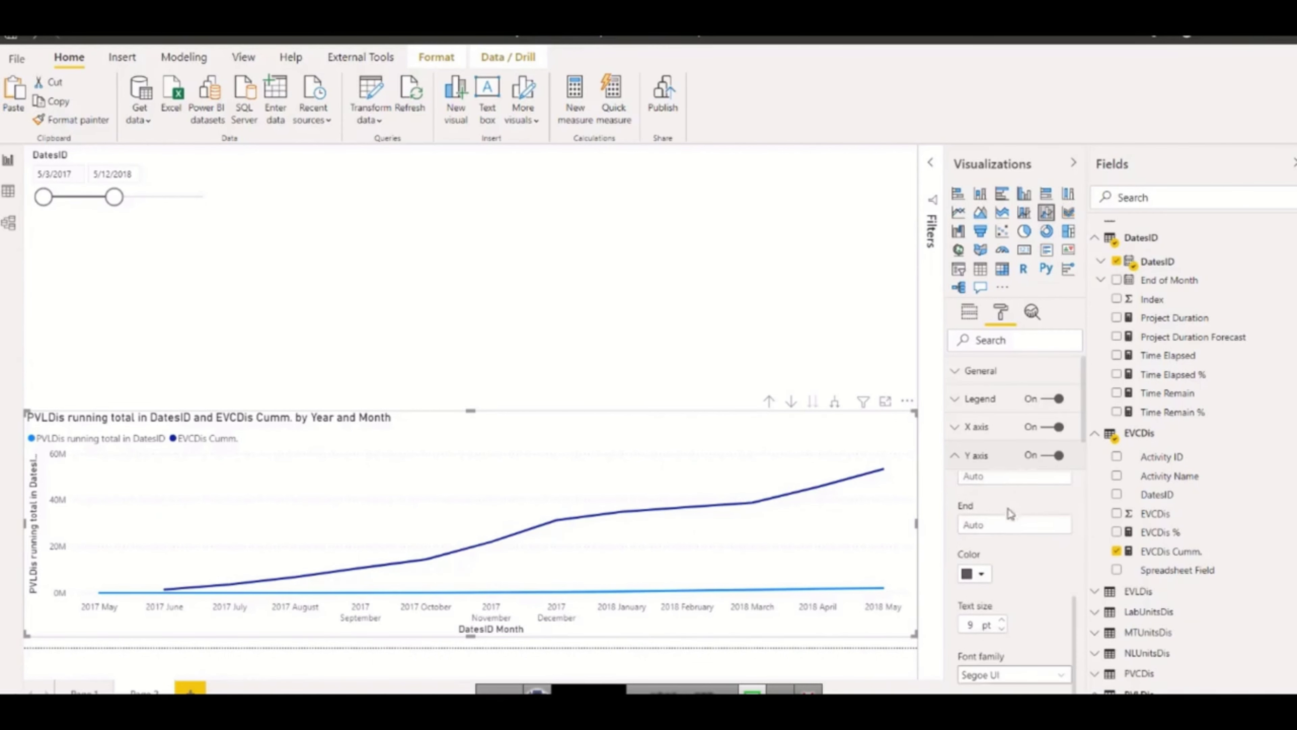
scroll(1027, 516, "down", 6)
scroll(1034, 531, "down", 5)
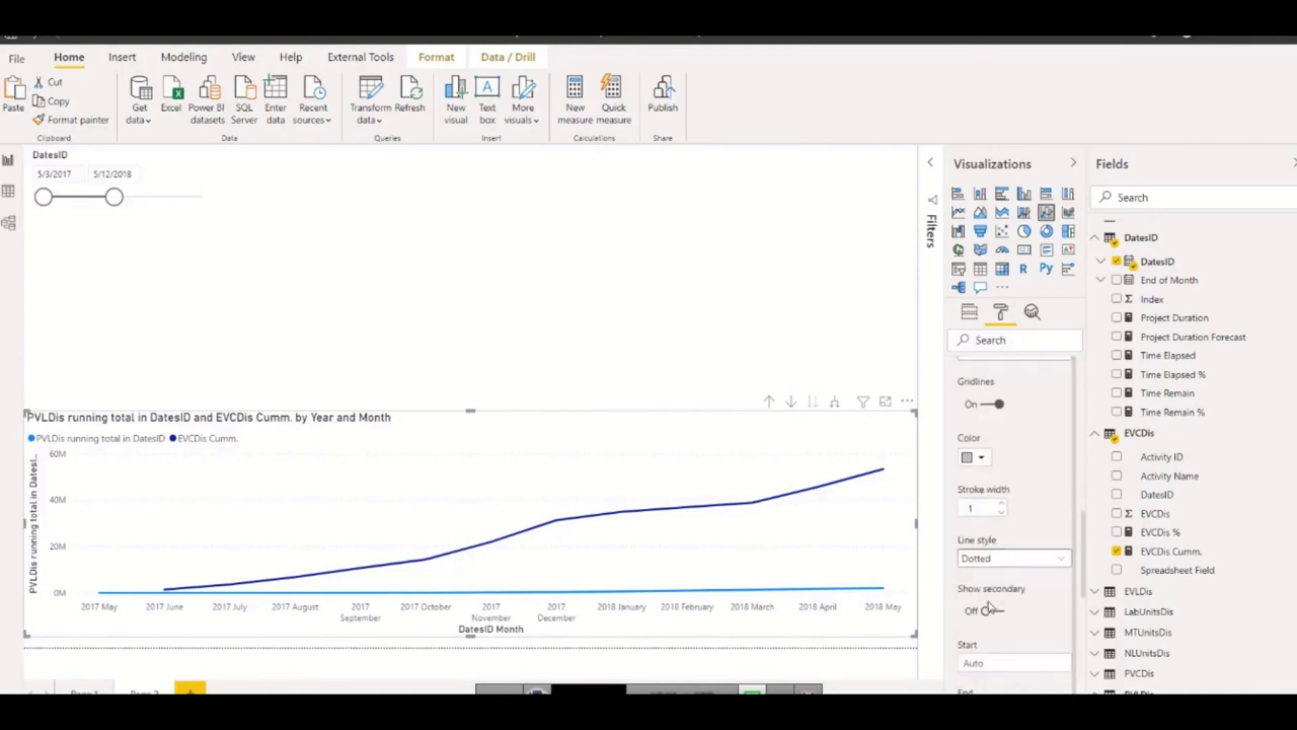
left_click(992, 611)
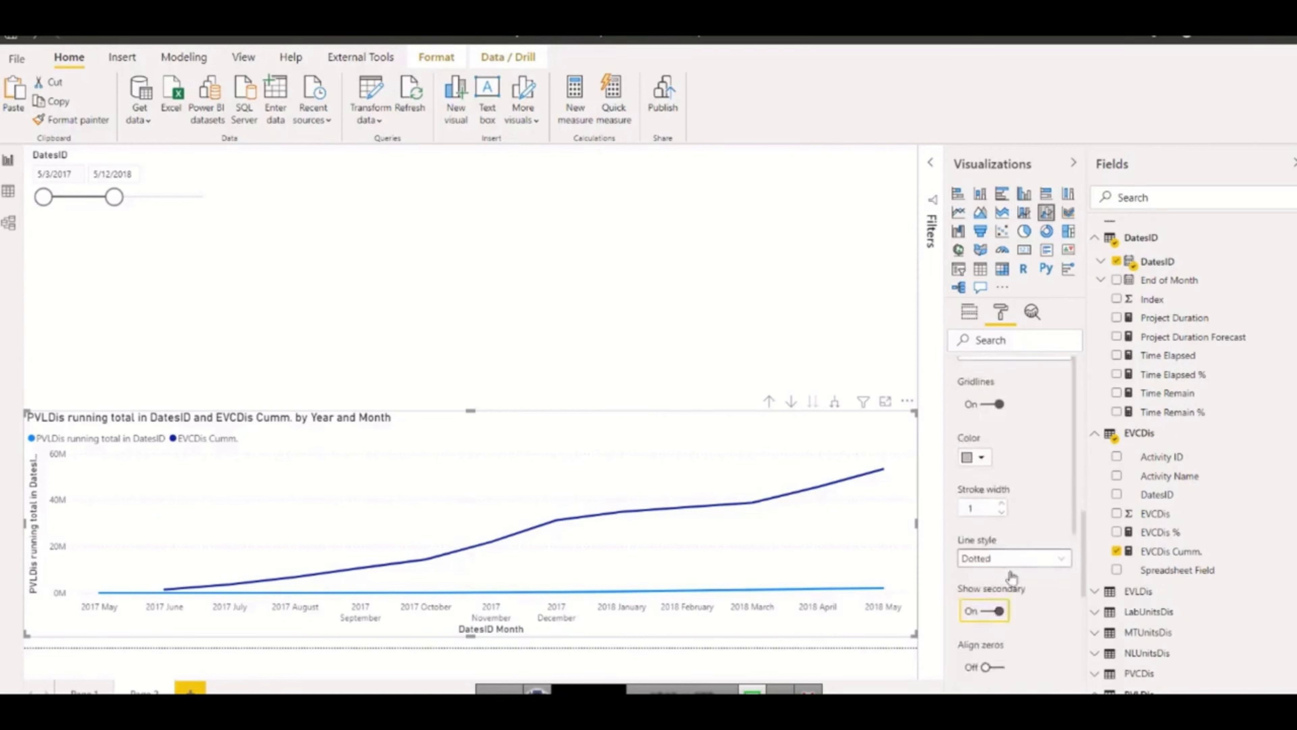
scroll(996, 450, "up", 5)
scroll(991, 407, "up", 5)
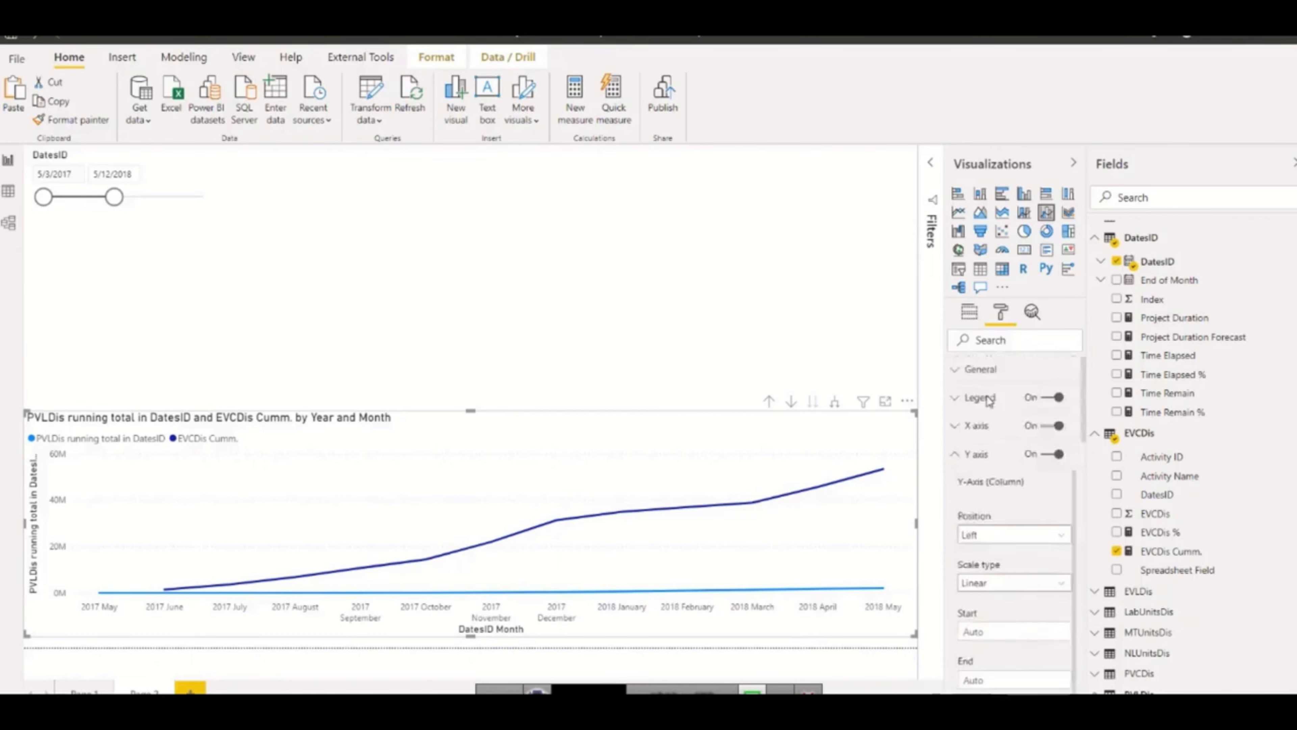
- Convert the combo chart to a line chart that plots only EVCDis Cumm. in Values, removing the PVLDis running total
left_click(968, 313)
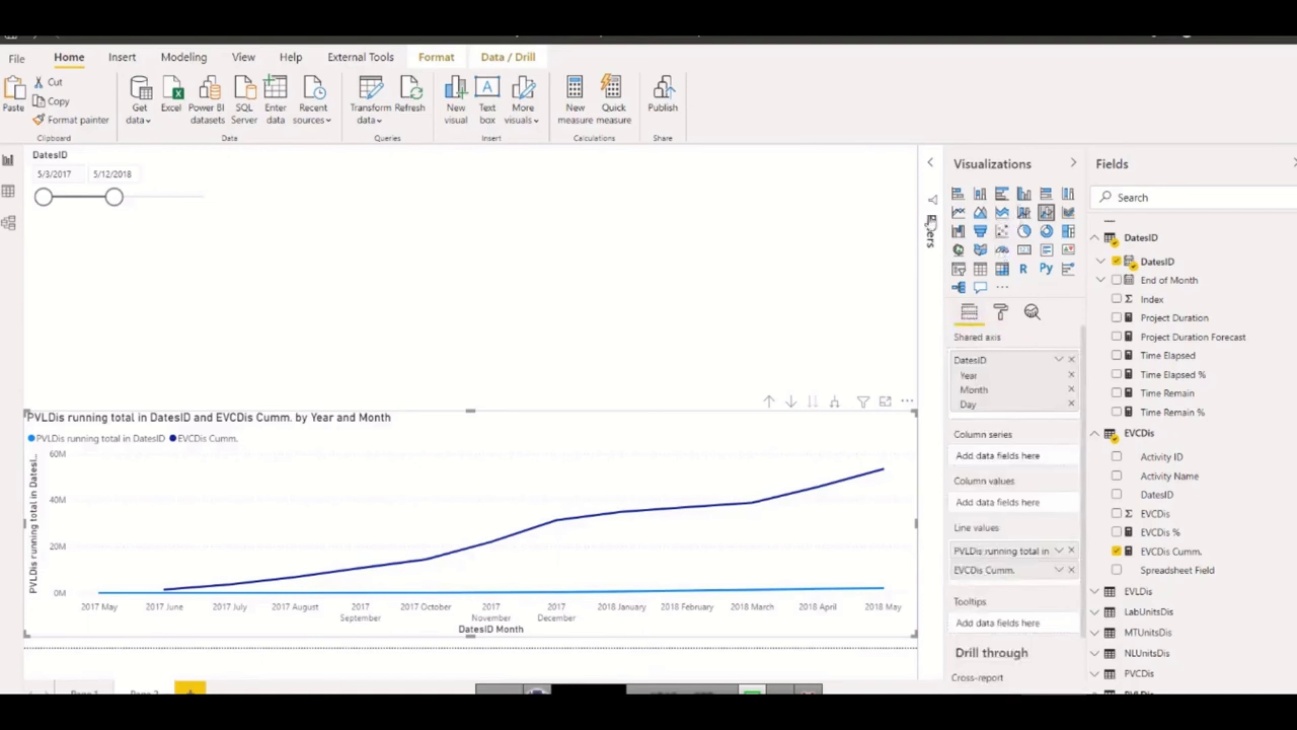
left_click(958, 215)
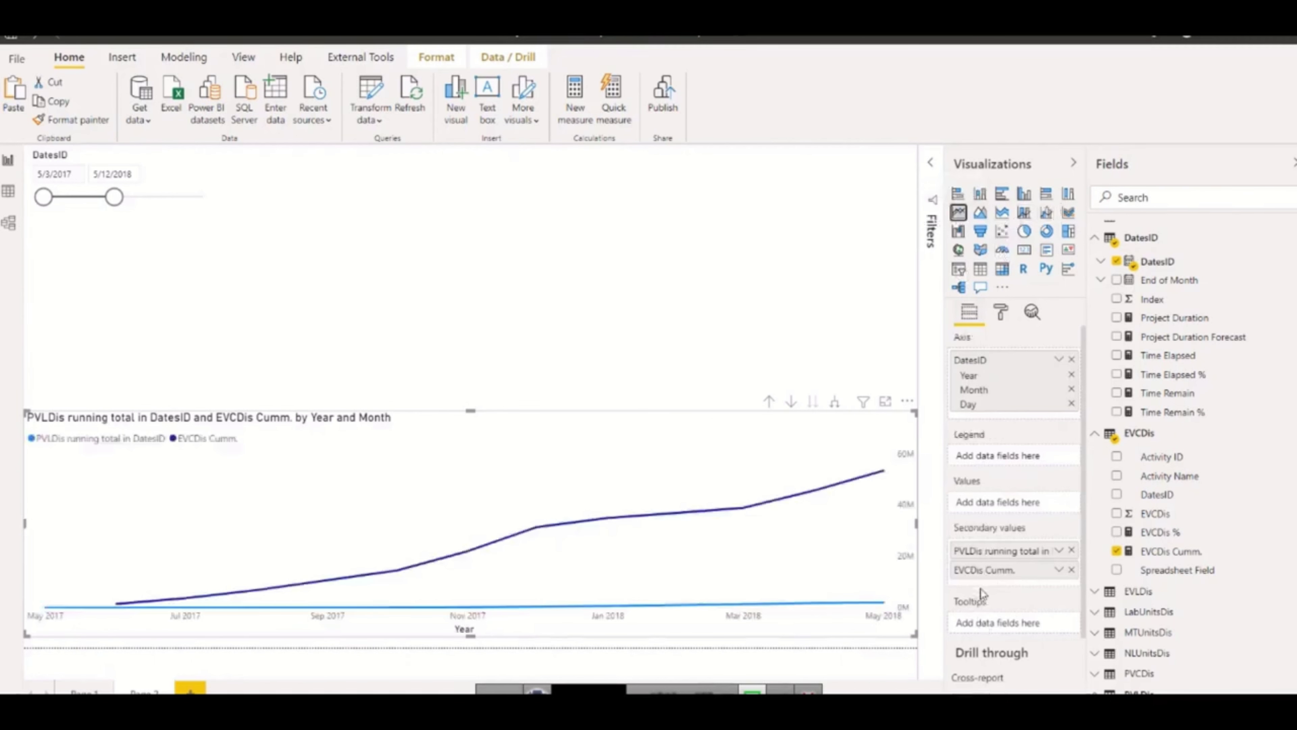
left_click_drag(981, 579, 972, 509)
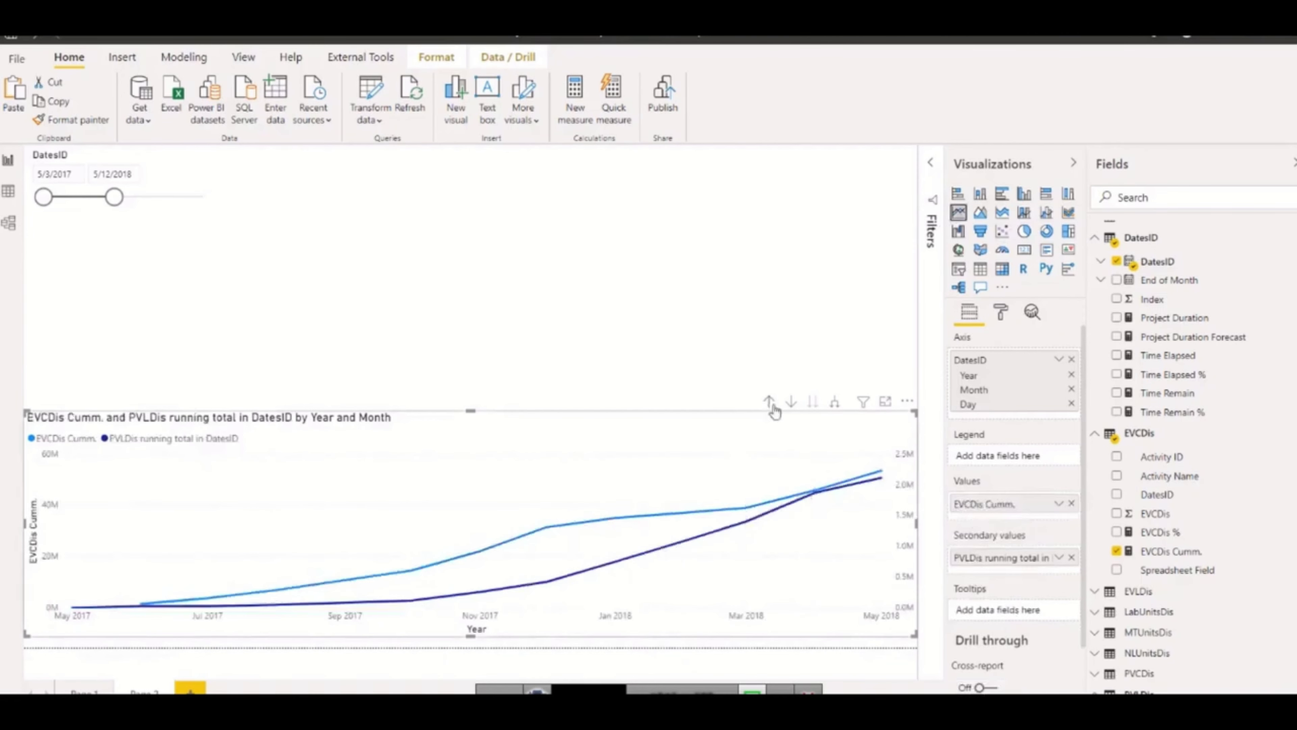
scroll(1205, 575, "down", 3)
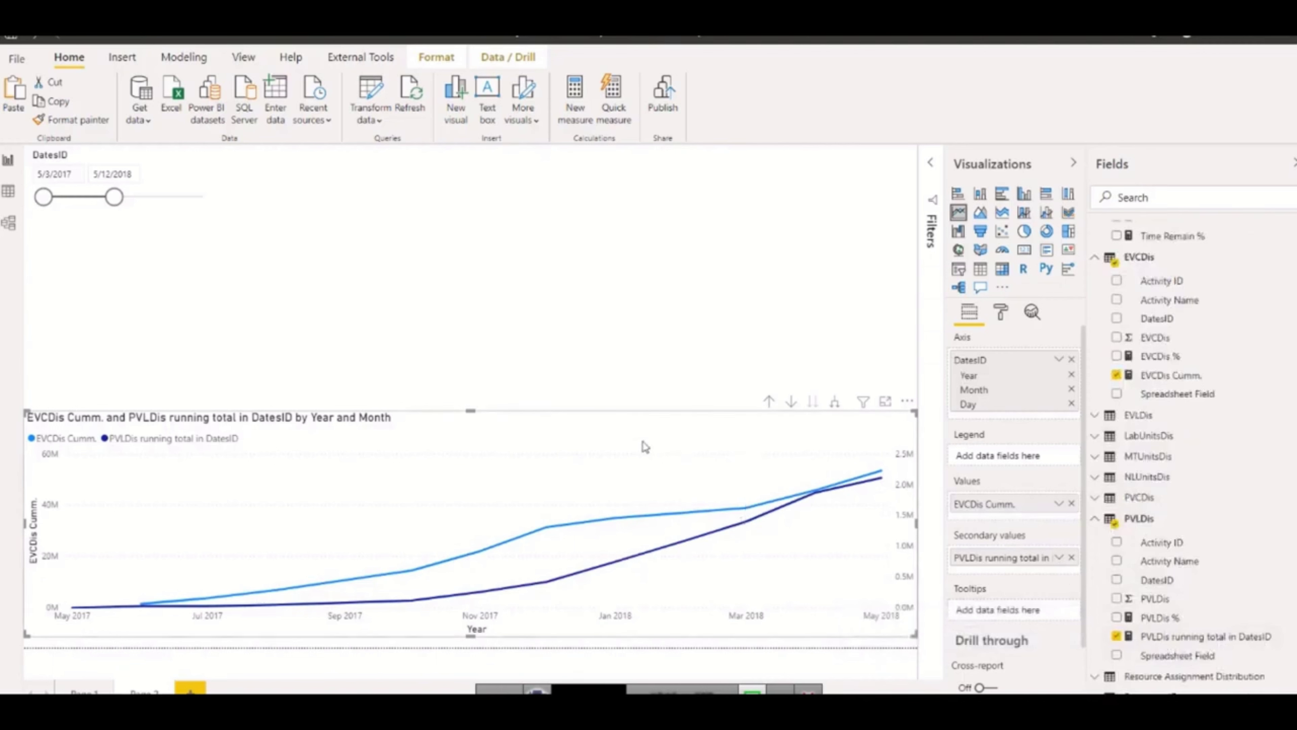
left_click(1071, 557)
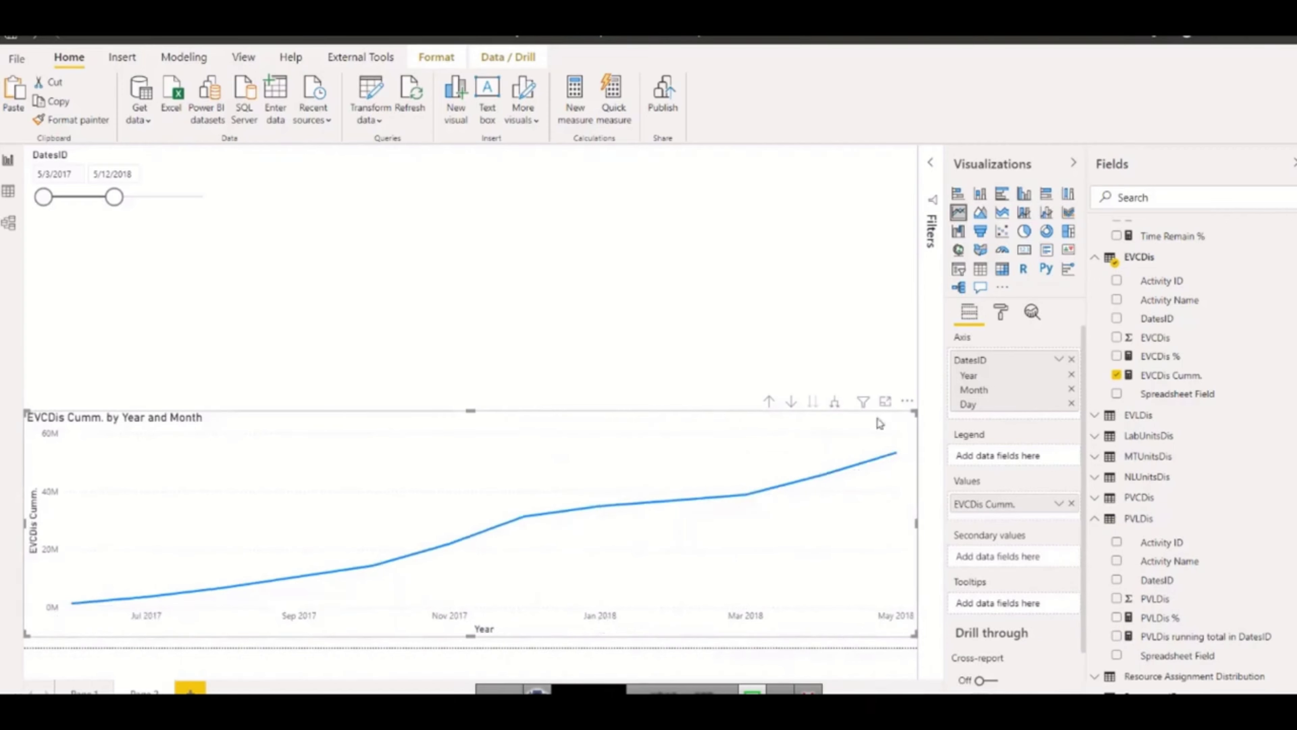
- Expand the line chart's date hierarchy to day level and drill back up to month level
left_click(835, 403)
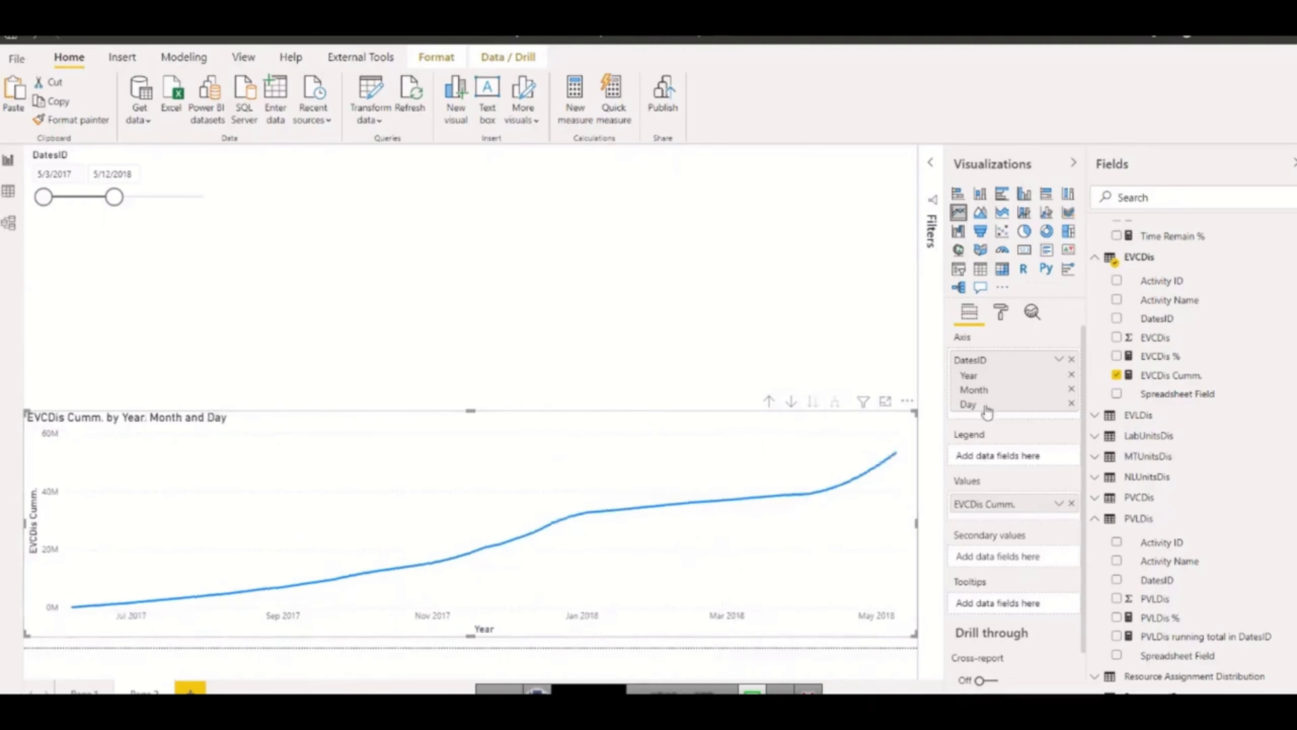
left_click(768, 403)
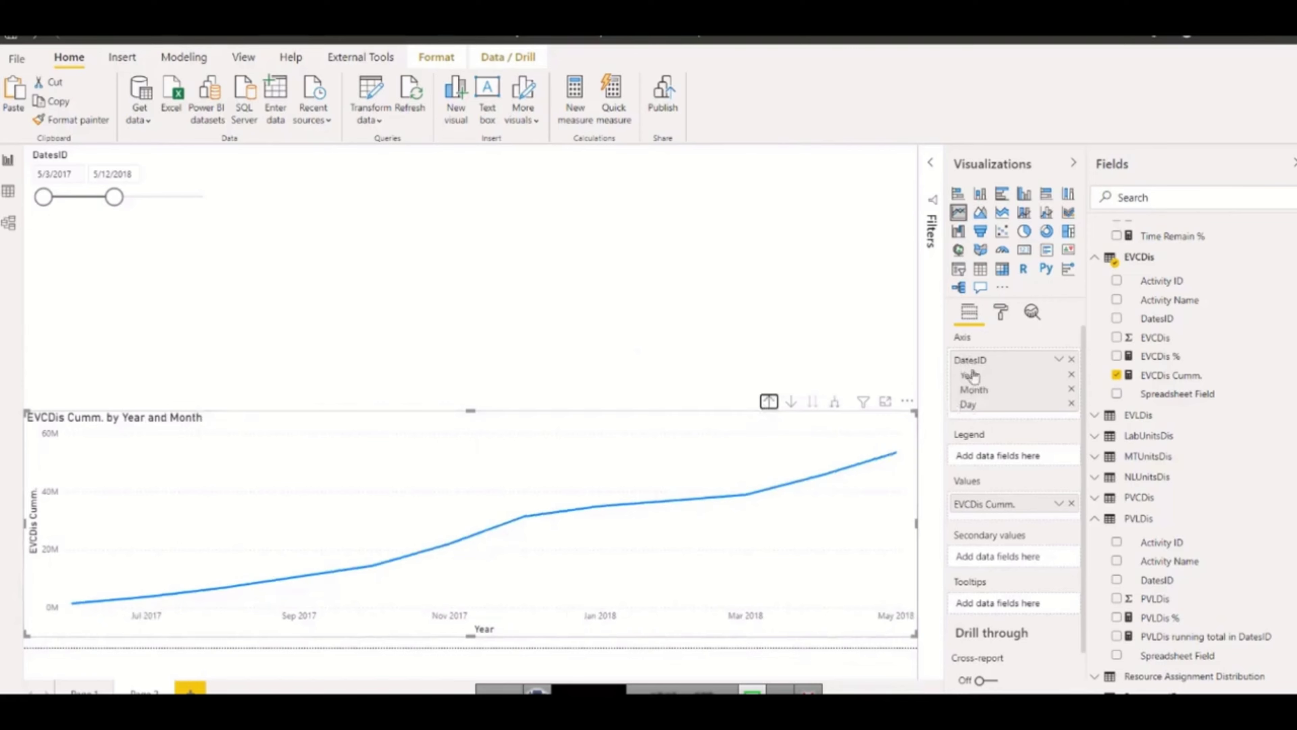
- Extend the DatesID slicer's end date to 9/4/2019 and place the slicer at a reduced height directly above the line chart
left_click_drag(114, 197, 205, 196)
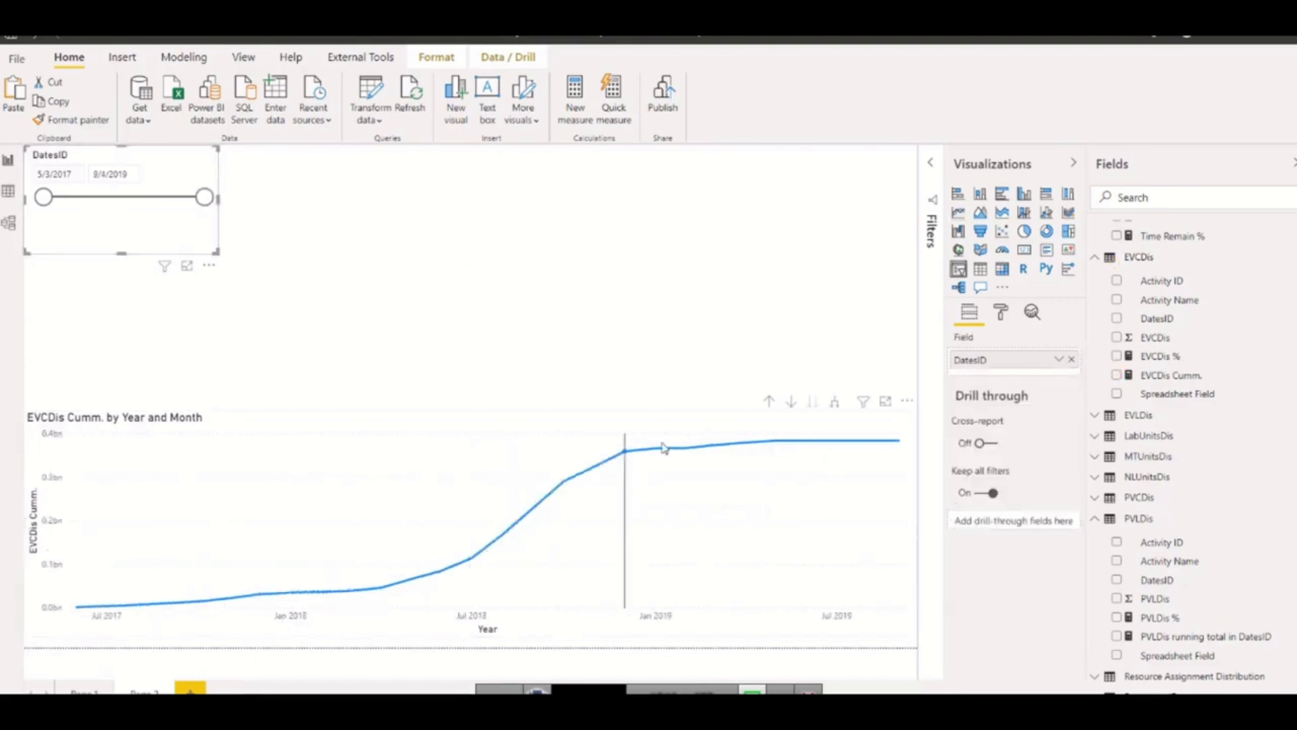
left_click(837, 484)
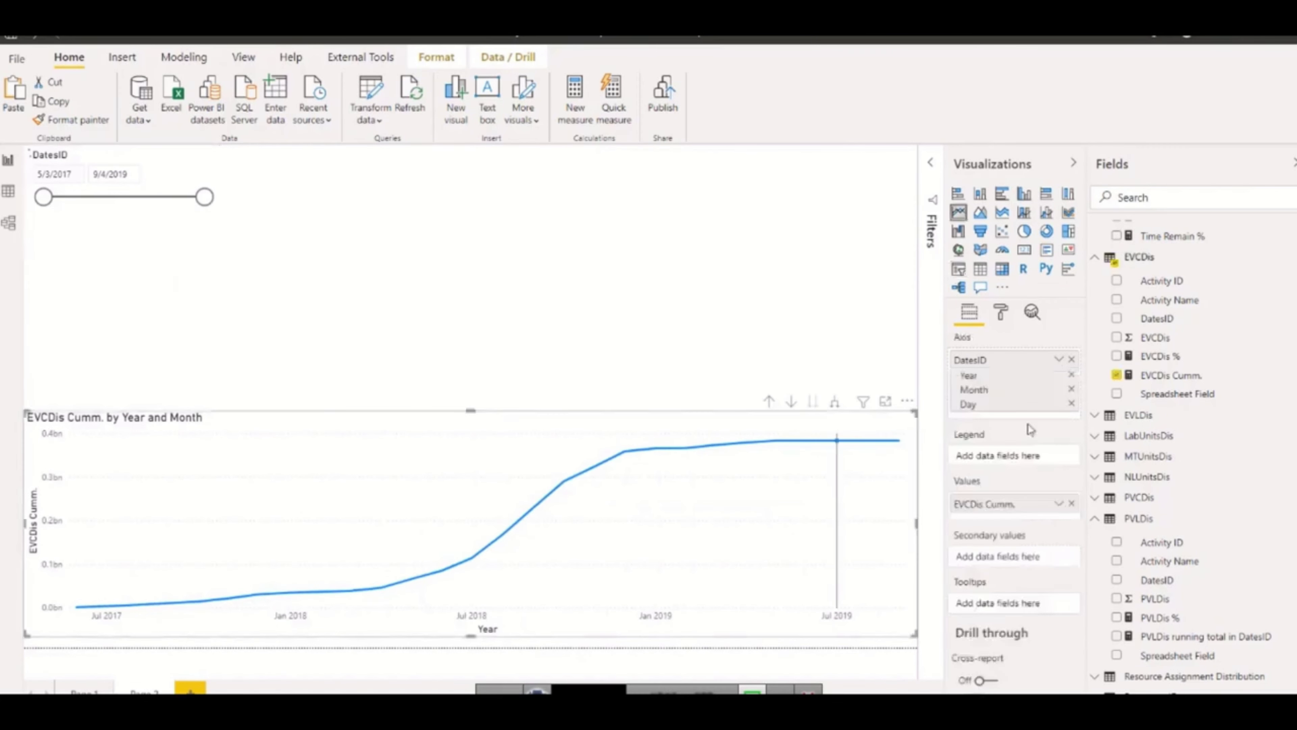
left_click(1168, 376)
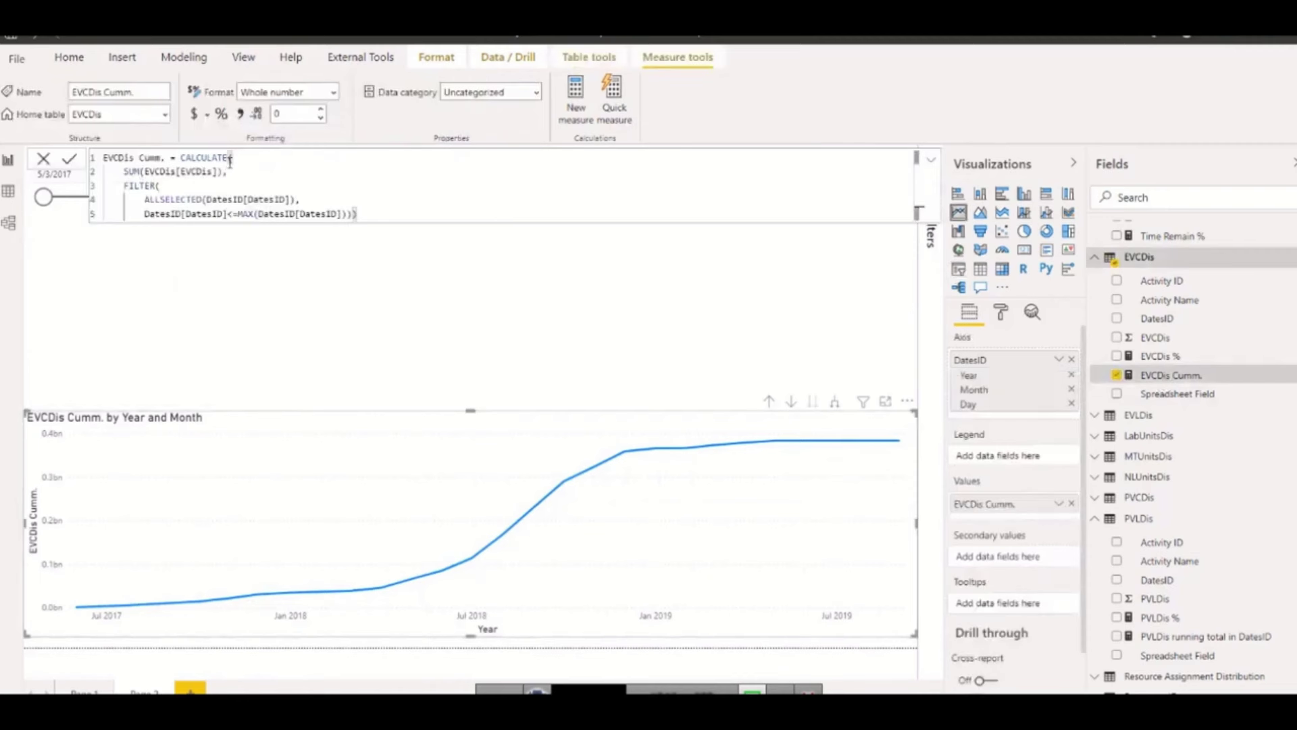
left_click(56, 226)
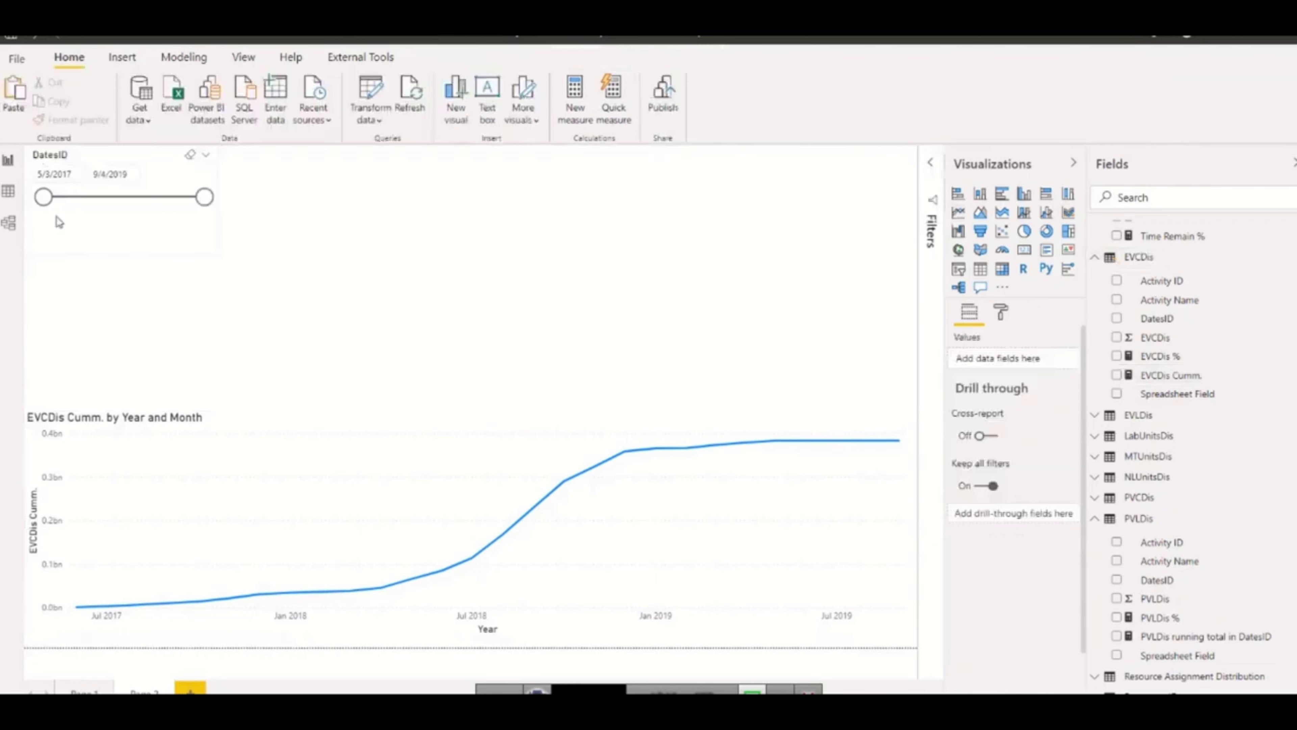
left_click_drag(76, 247, 72, 367)
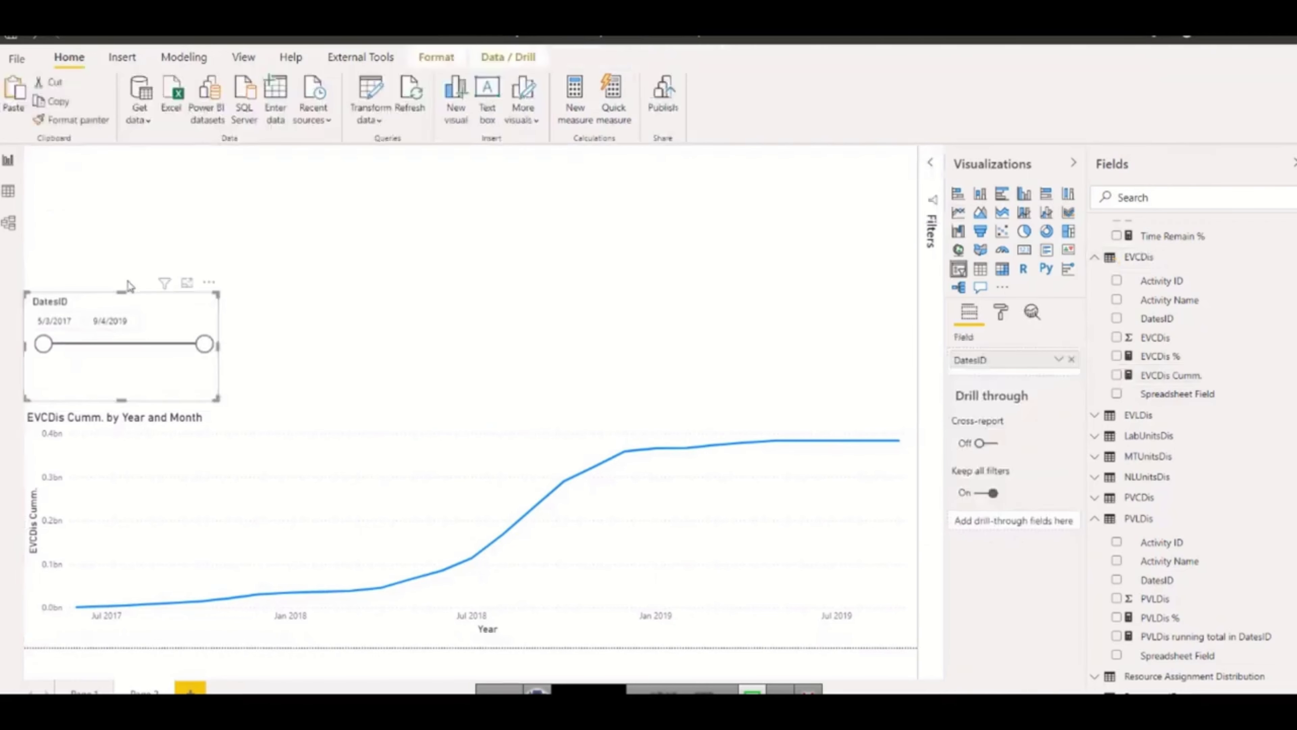
left_click_drag(115, 305, 145, 323)
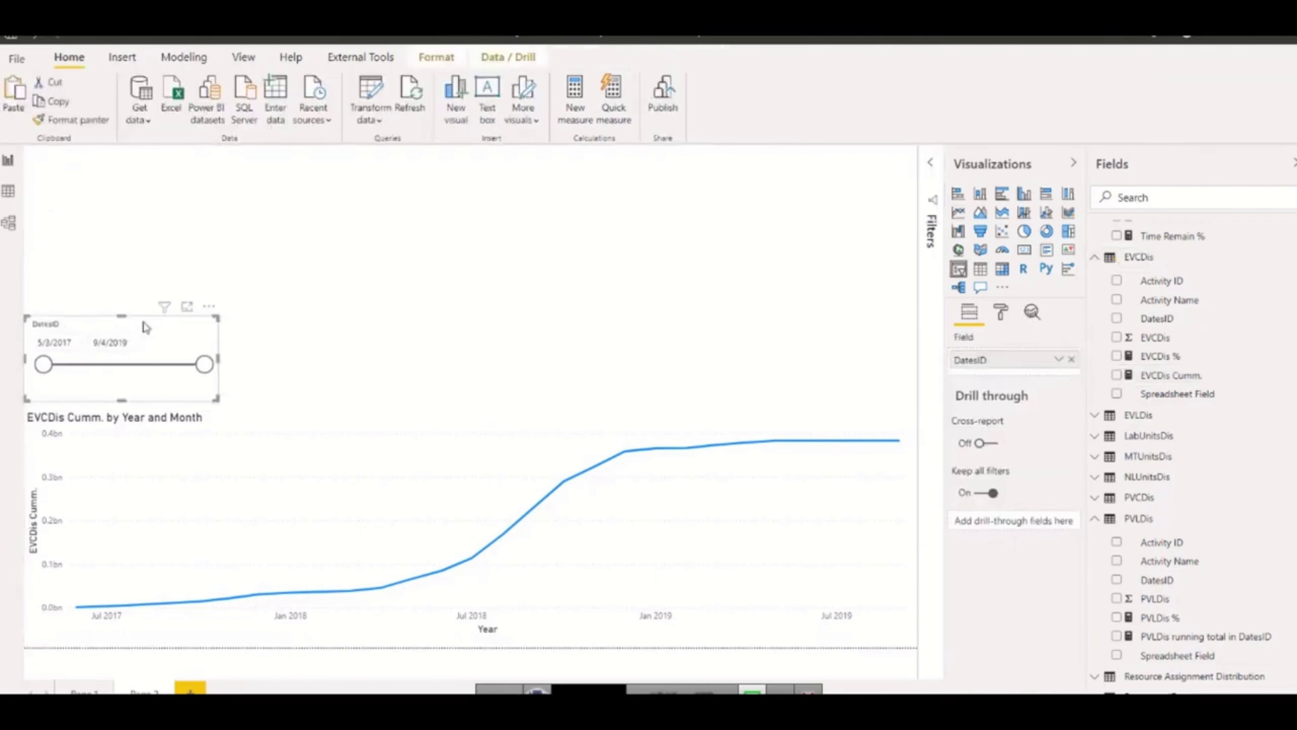
- Review the EVCDis Cumm. formula, examining its SUM expression, the FILTER function and the ALLSELECTED argument on DatesID
left_click(1160, 379)
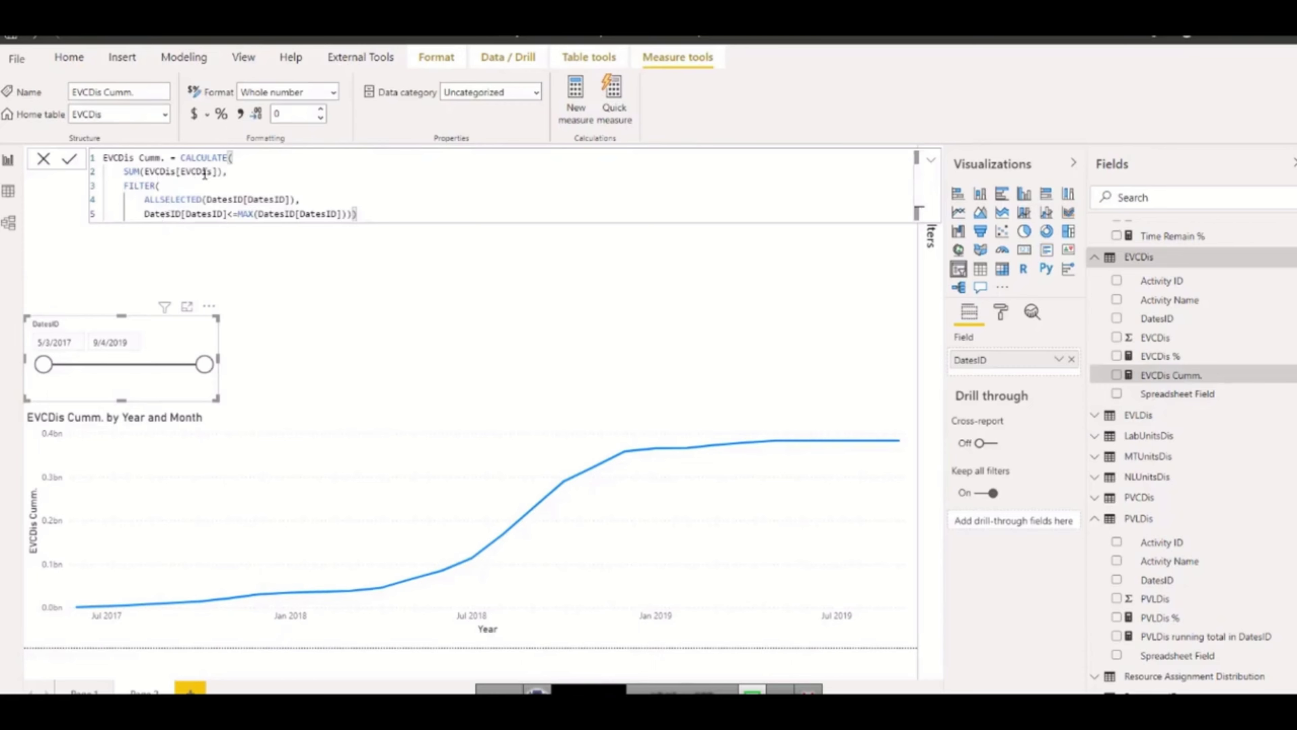
left_click_drag(224, 171, 166, 171)
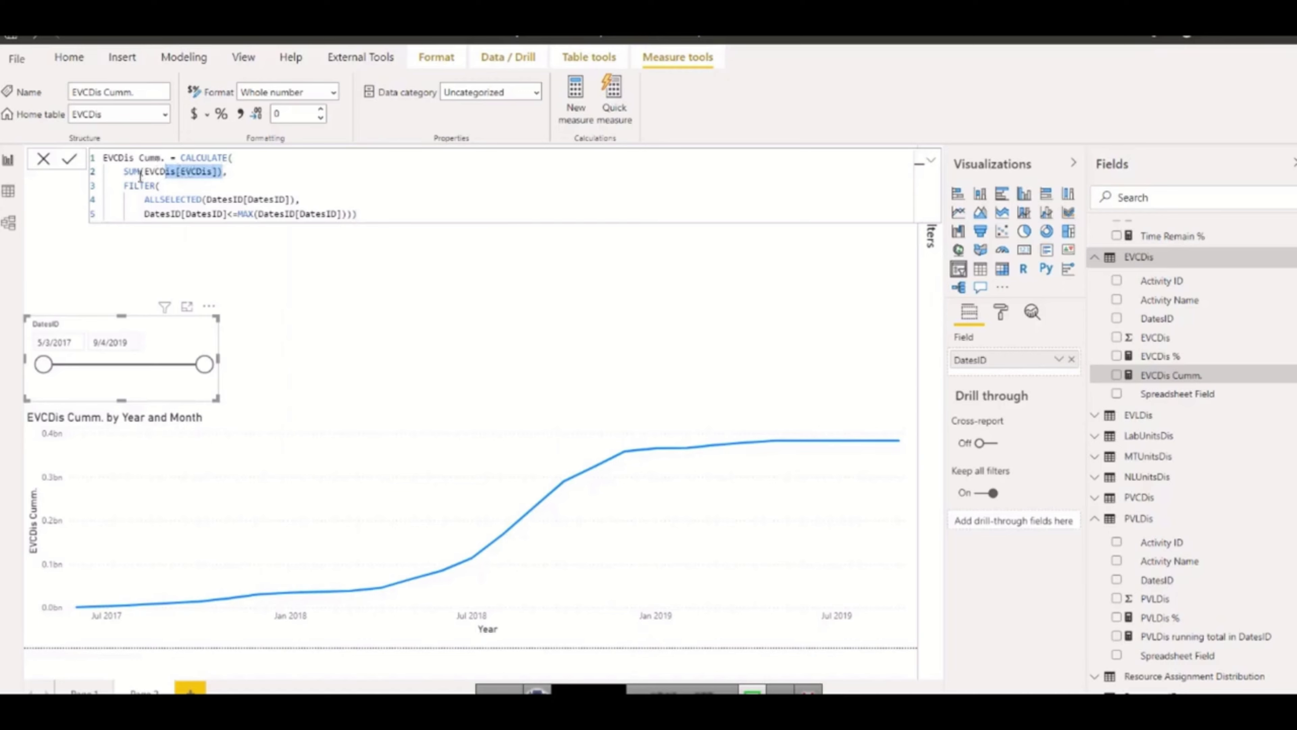
left_click_drag(118, 187, 160, 185)
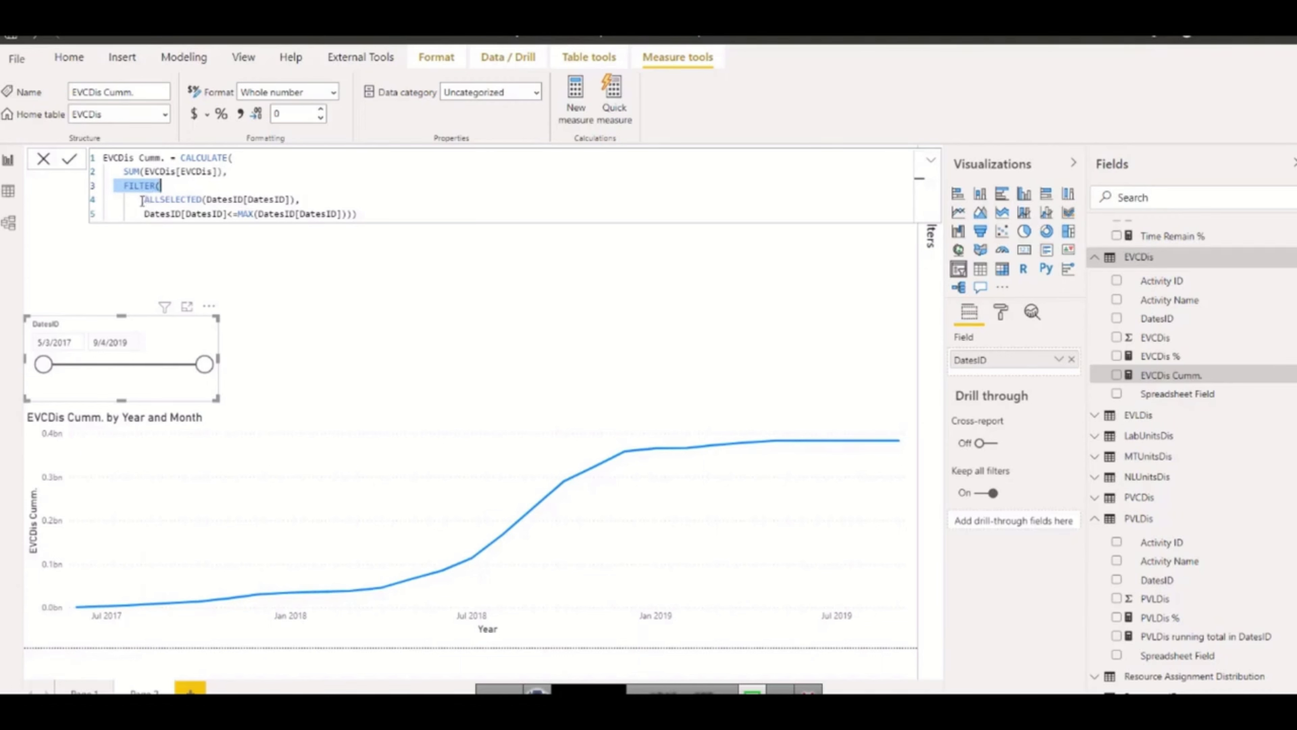
left_click_drag(142, 200, 202, 199)
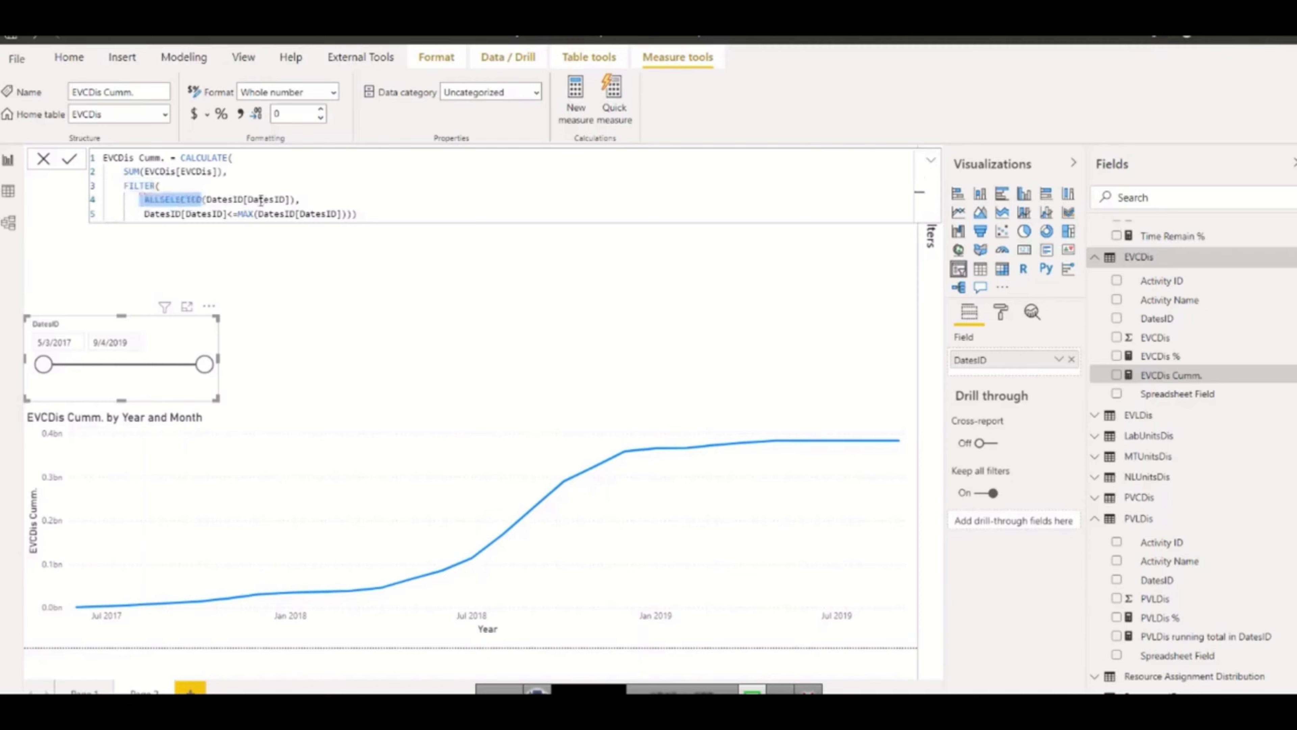
left_click_drag(290, 200, 206, 199)
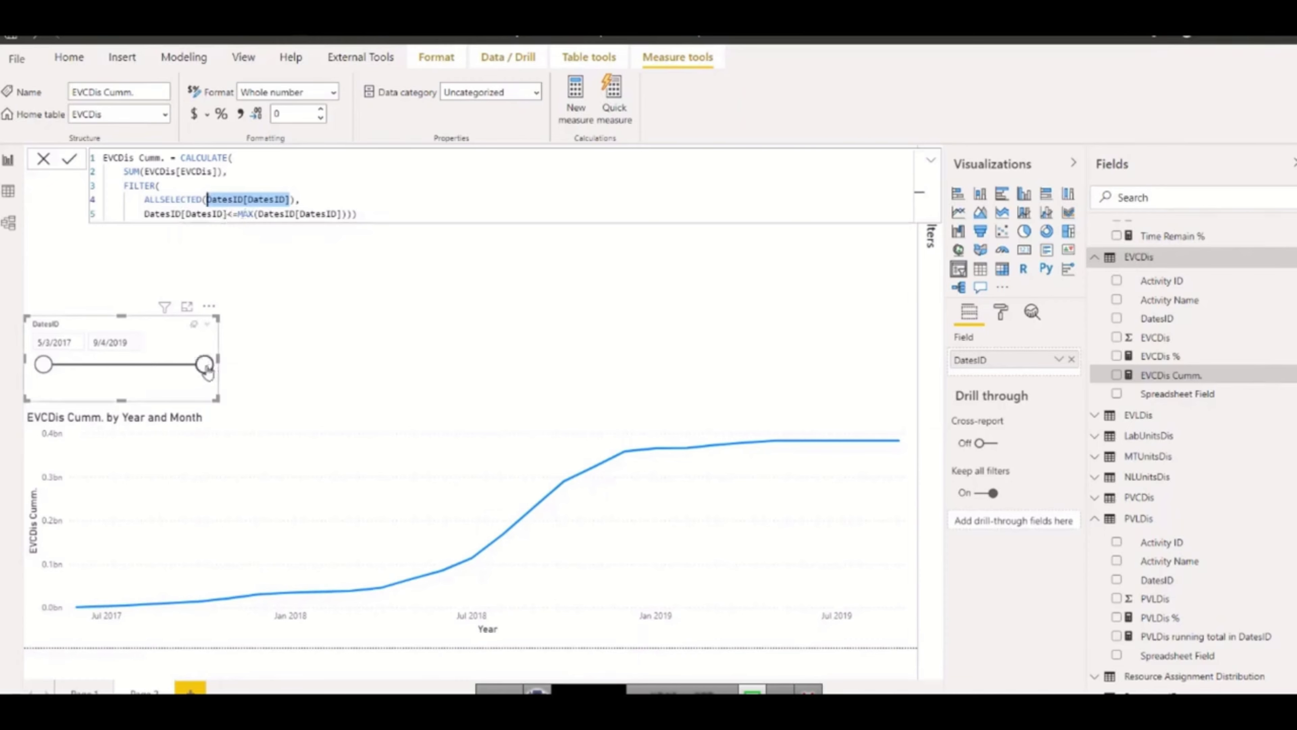
- Test the DatesID slicer by shortening its end date to 8/14/2019 and 8/4/2018, and restore it to 9/4/2019
left_click(199, 382)
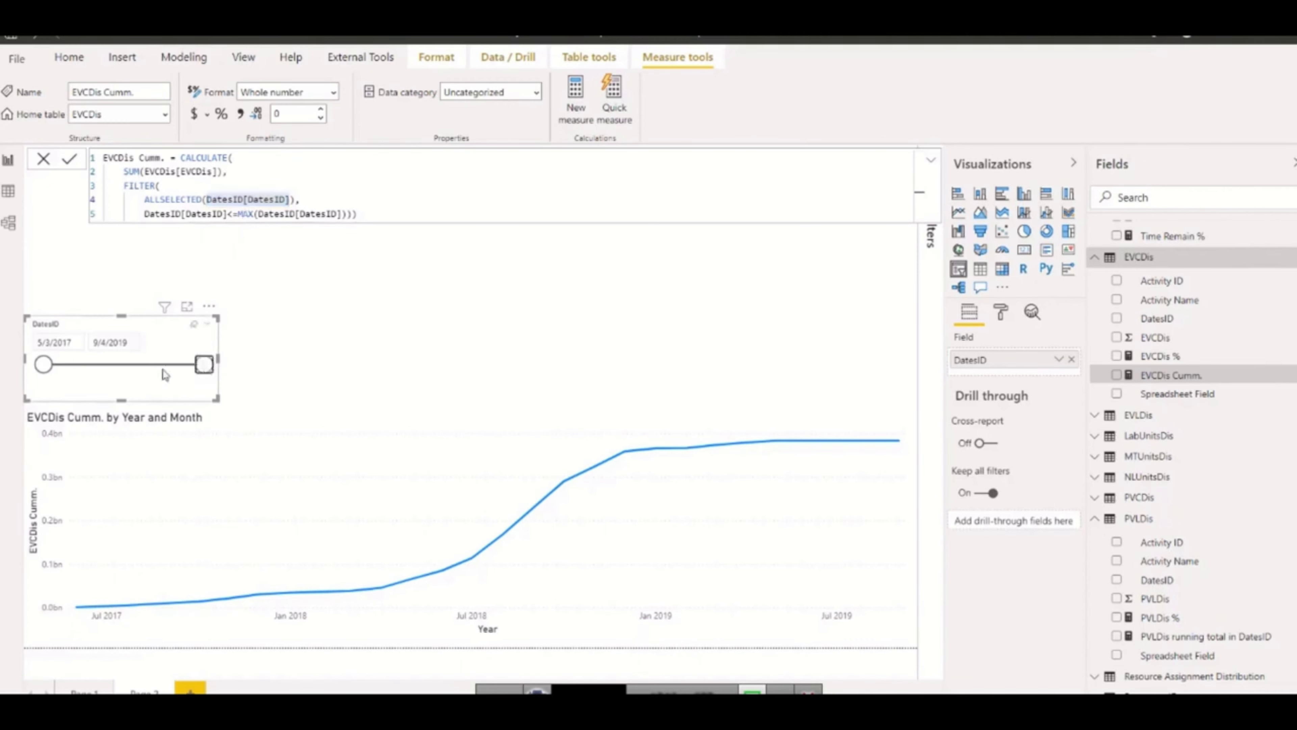
mouse_move(203, 364)
left_mouse_down()
mouse_move(137, 370)
mouse_move(202, 373)
left_mouse_up()
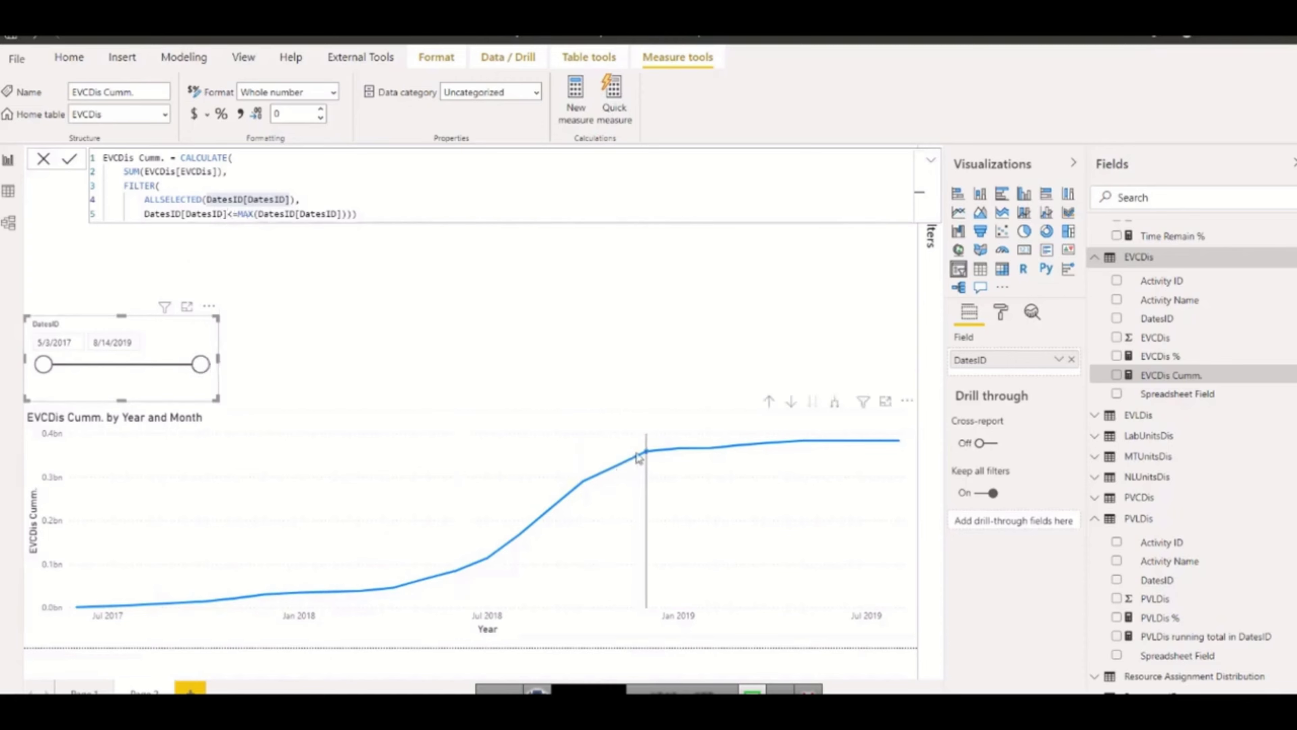
left_click_drag(200, 364, 131, 371)
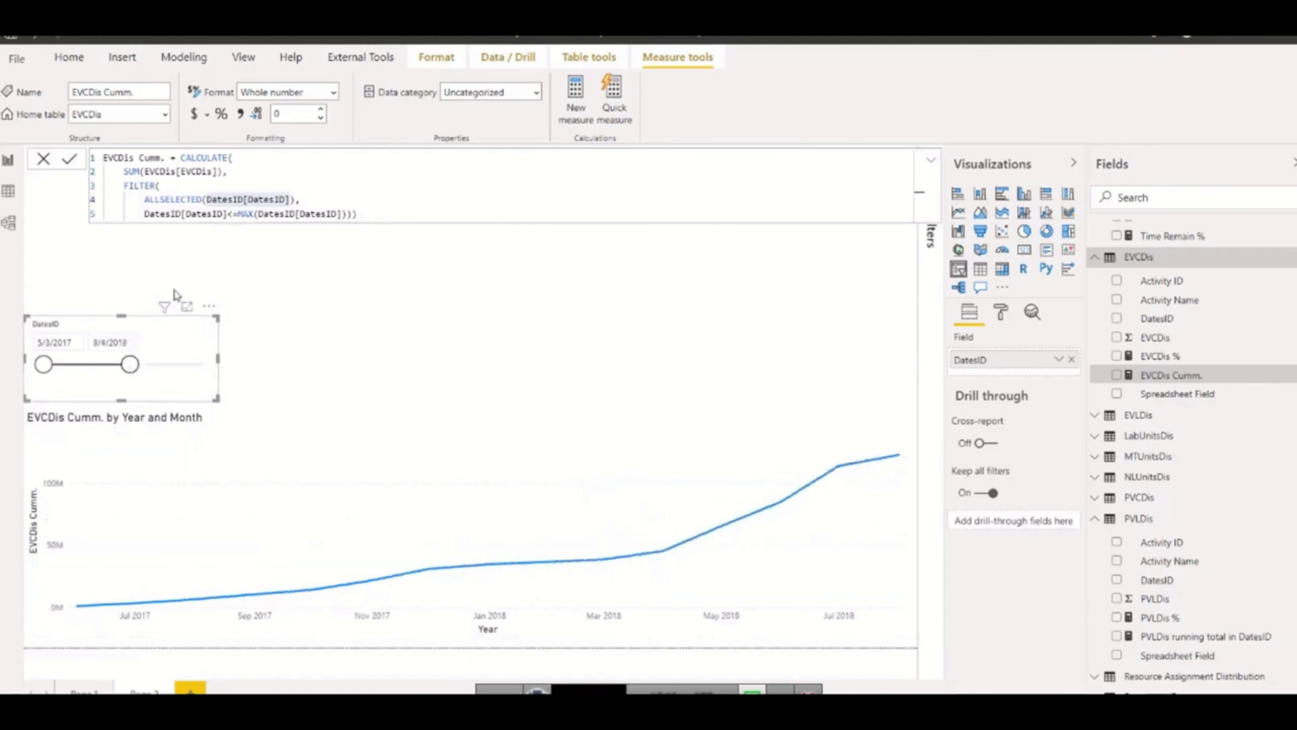
left_click_drag(131, 364, 127, 366)
left_click_drag(129, 363, 205, 365)
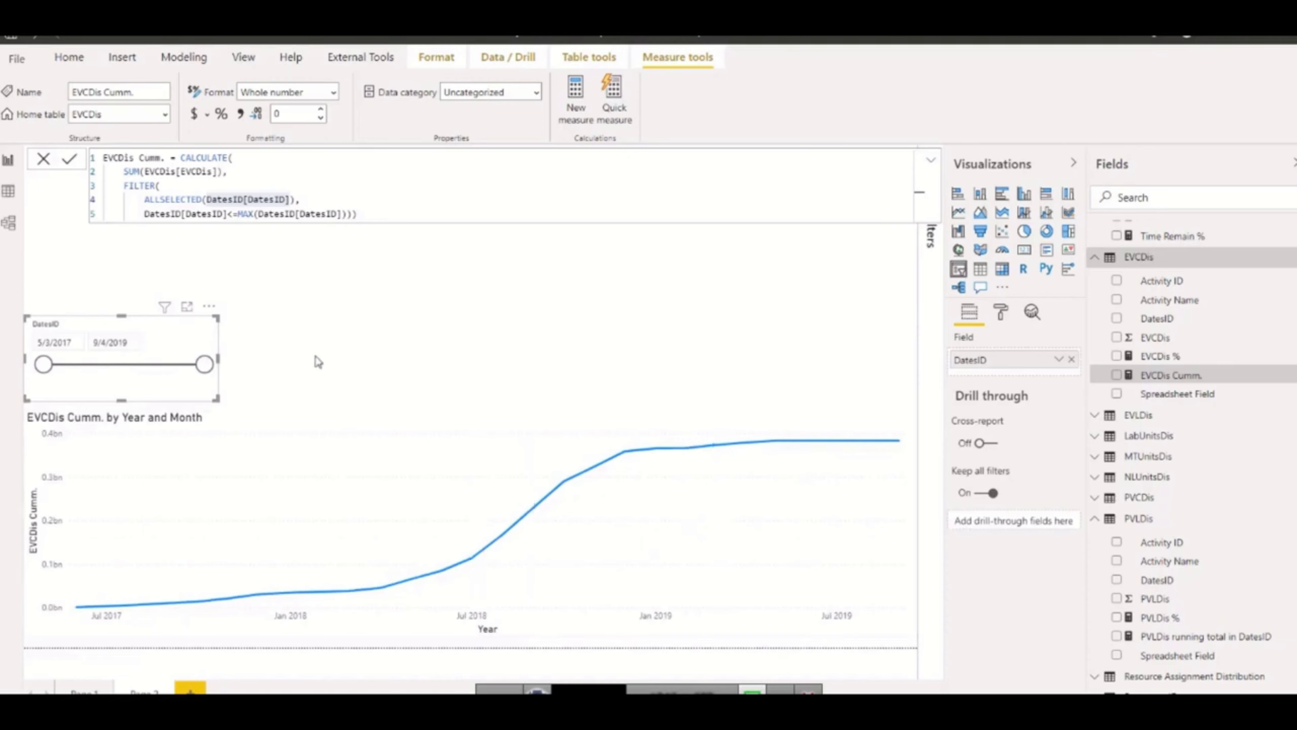
left_click(340, 282)
- Try the PVLDis running total as a second value in the line chart and remove it again
left_click(567, 477)
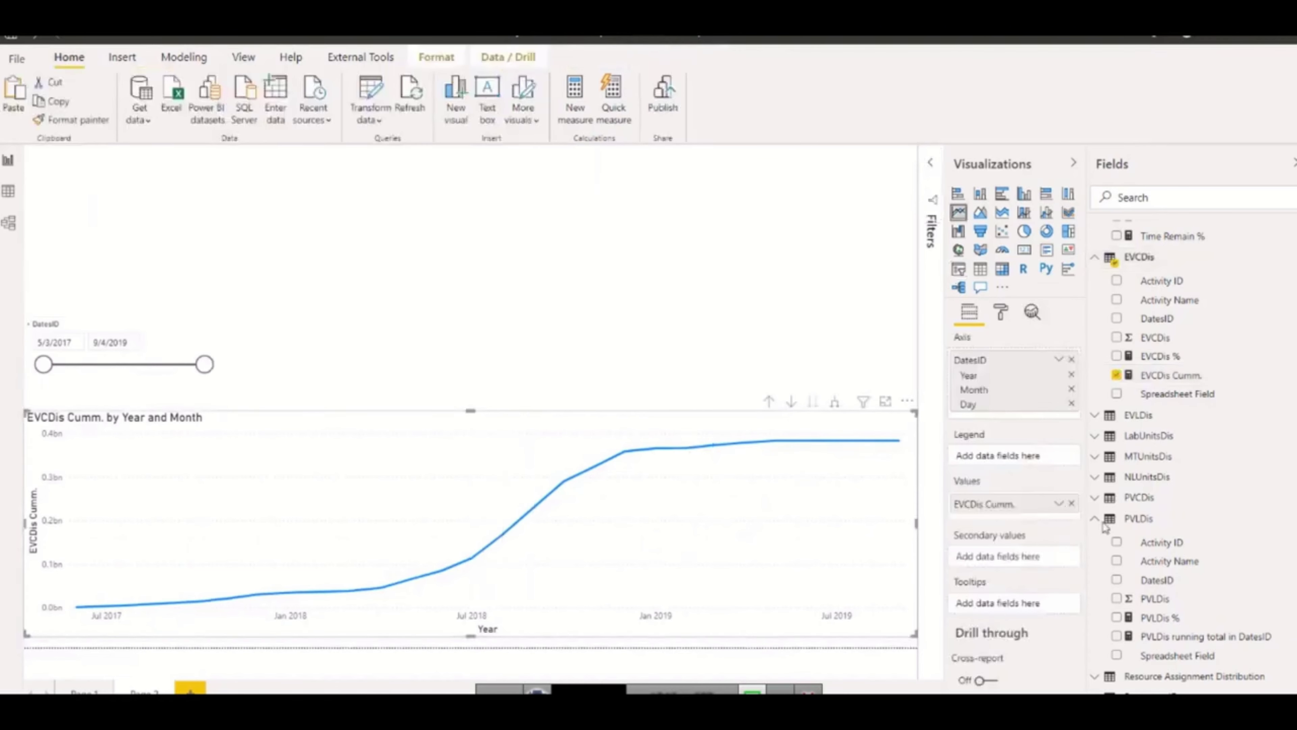
left_click_drag(1183, 642, 972, 513)
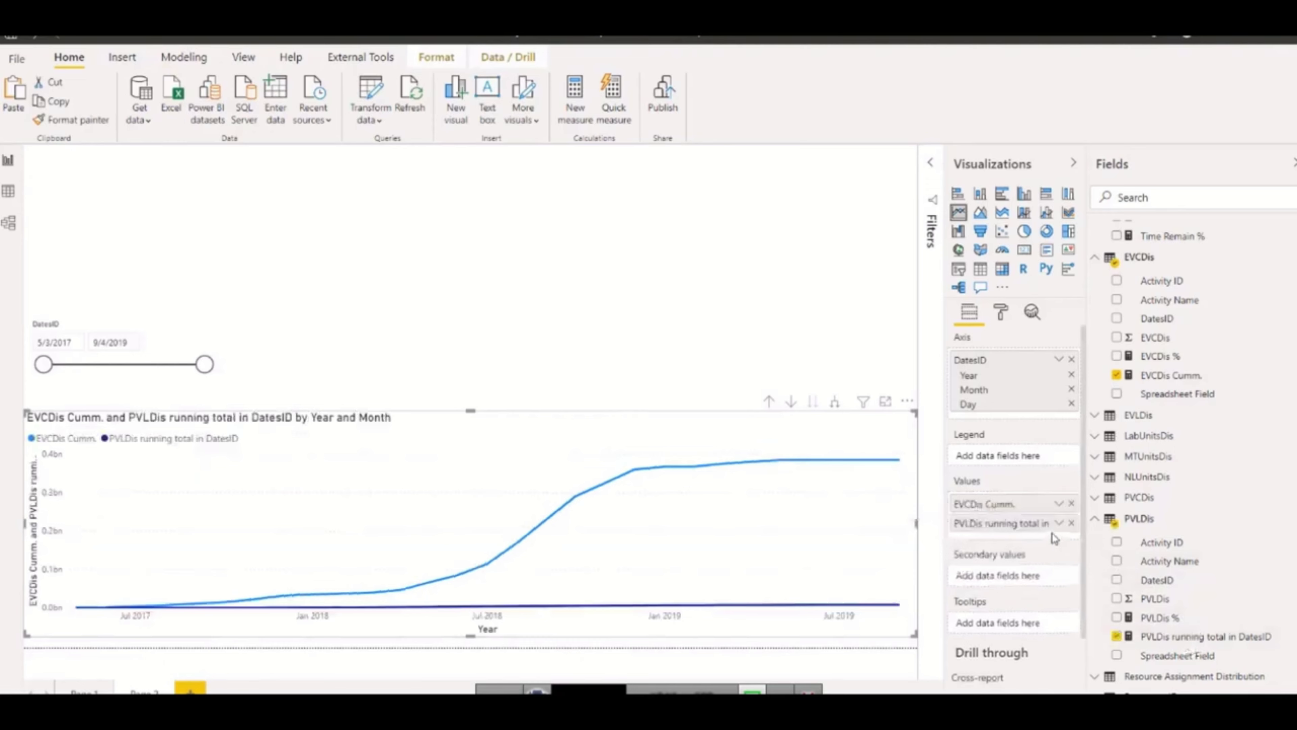
left_click(1070, 522)
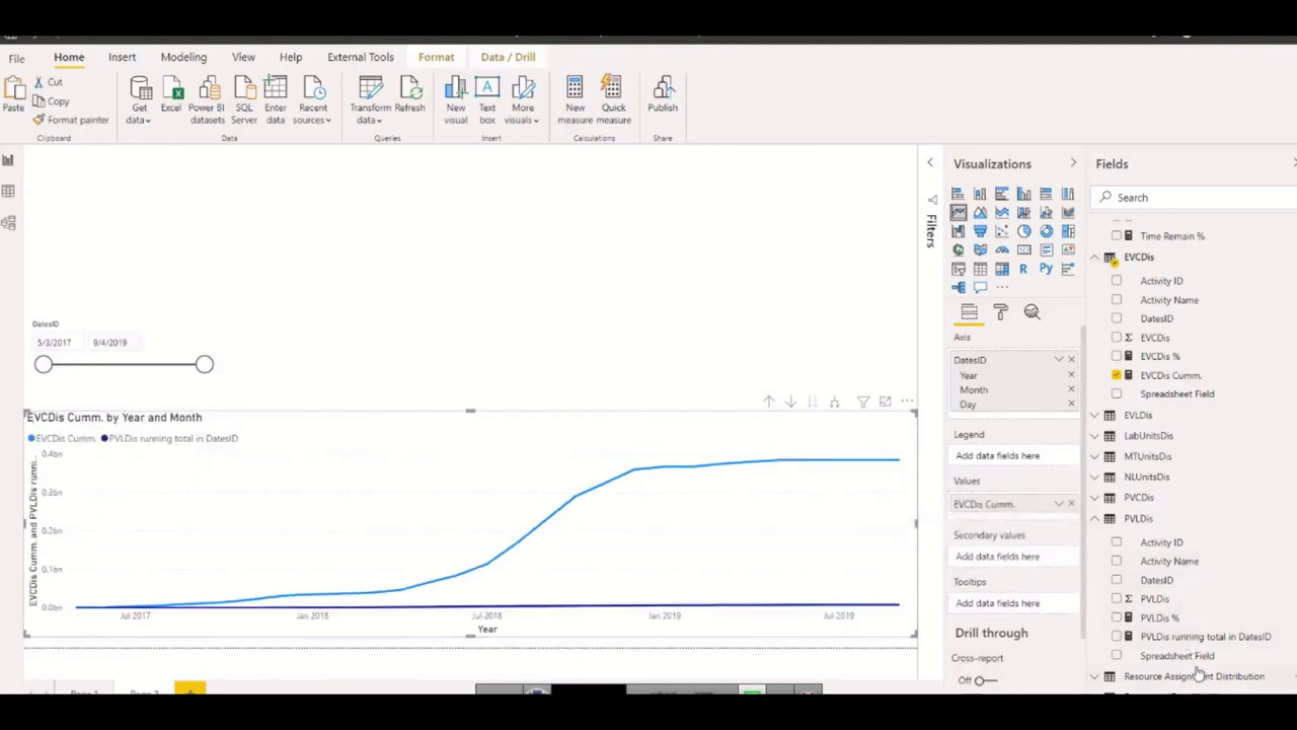
- Review the PVLDis running total formula and briefly plot that measure beside EVCDis Cumm. once more before removing it
left_click(1193, 637)
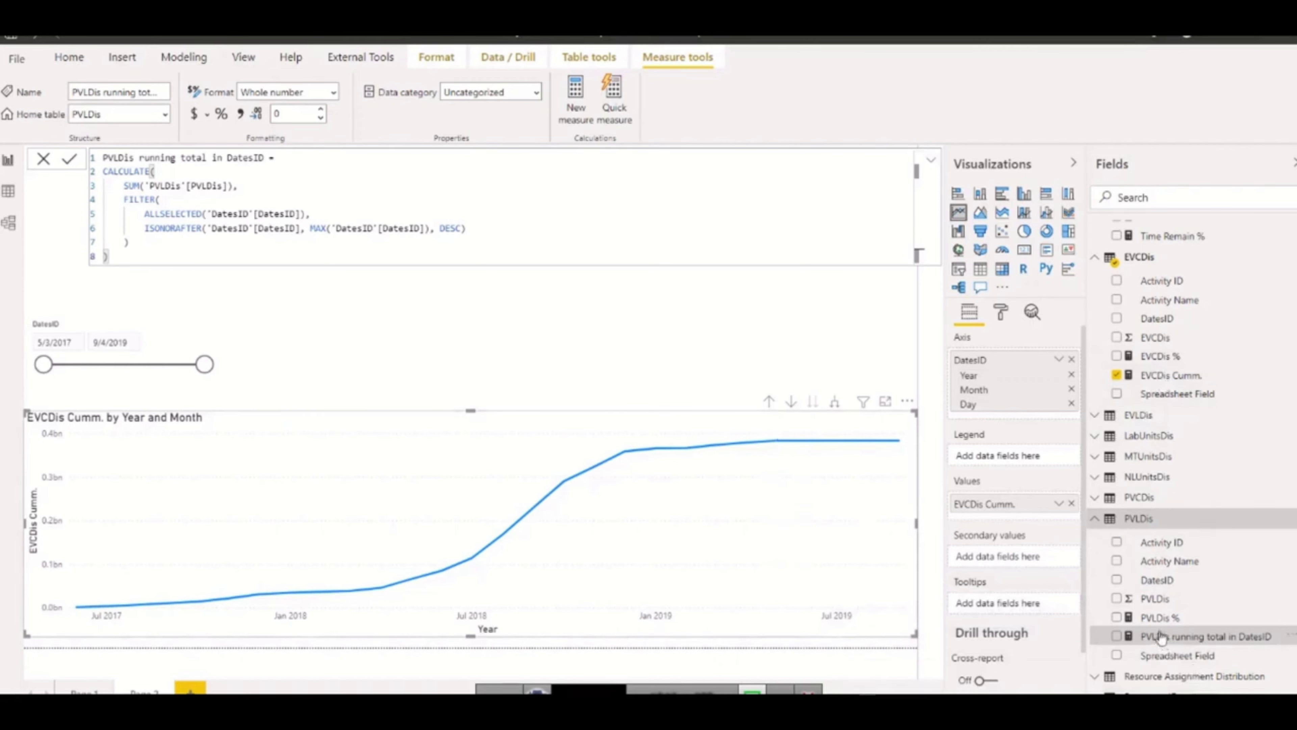
left_click_drag(1162, 637, 967, 515)
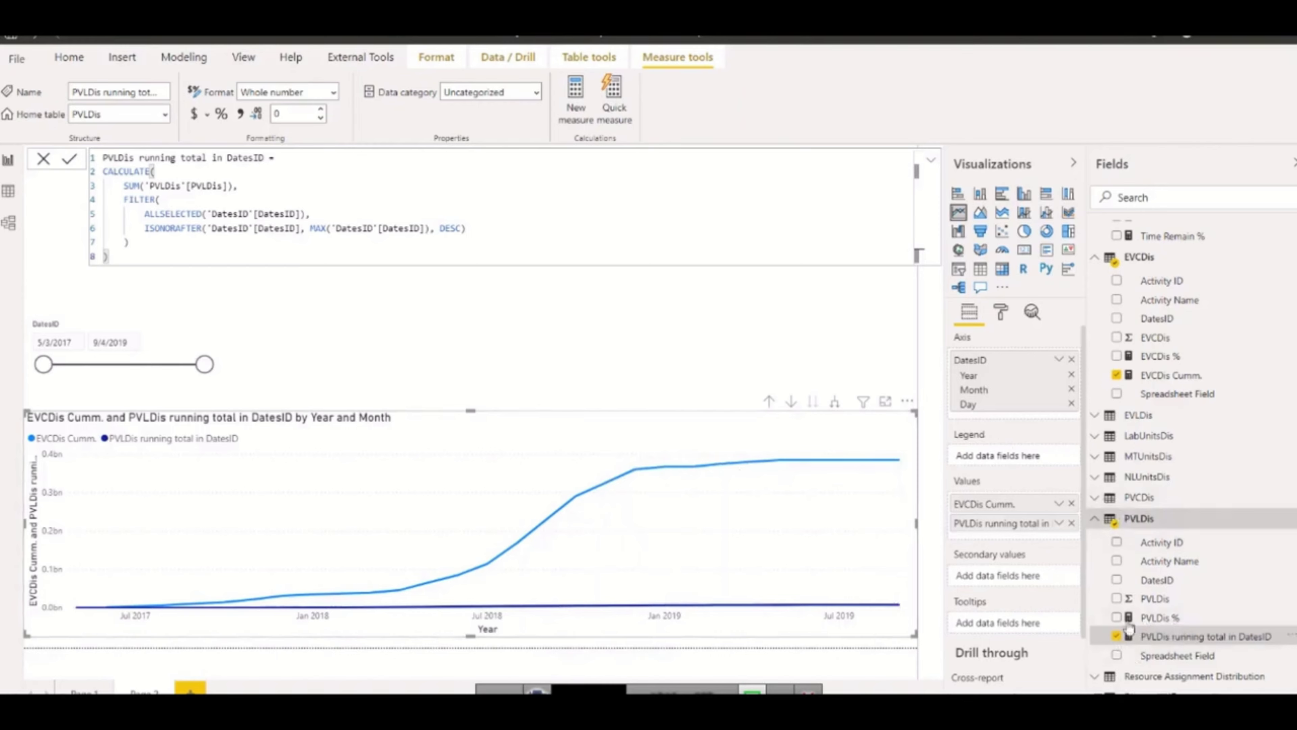
left_click(1138, 497)
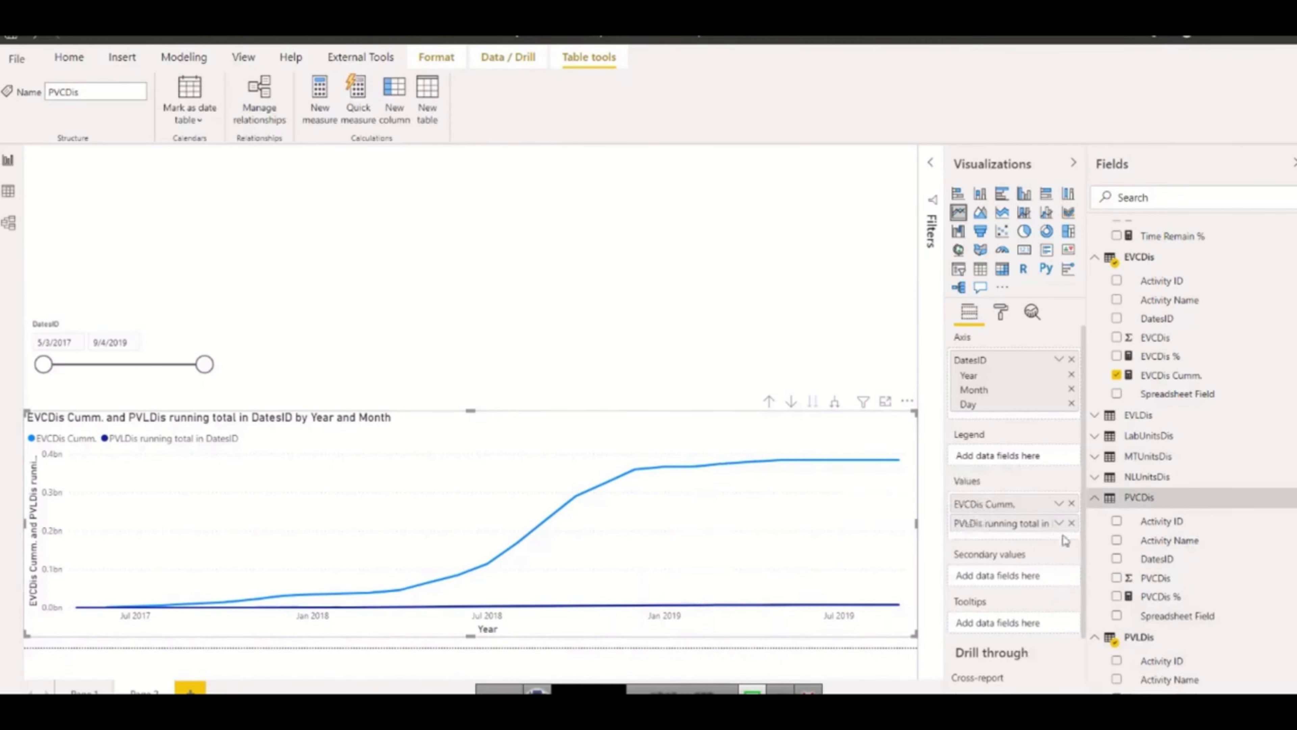
left_click(1070, 523)
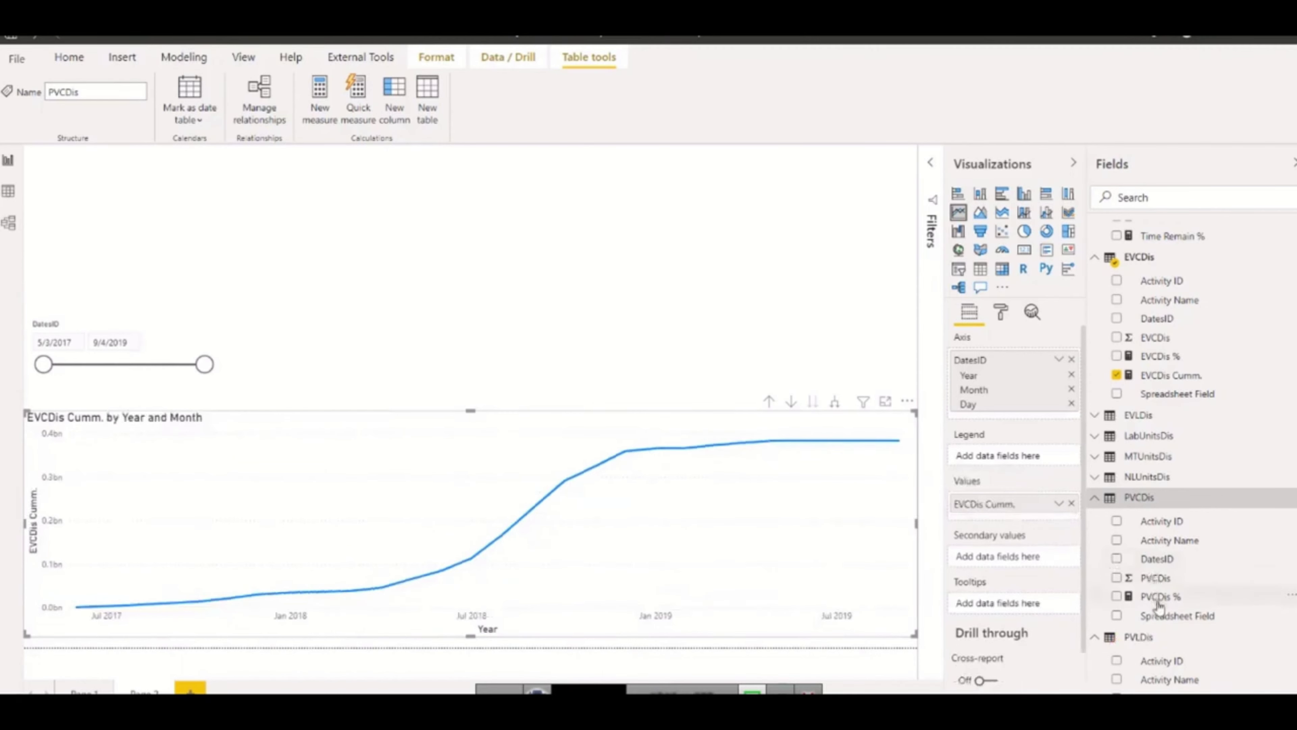
- Create a Running total quick measure with Sum of PVCDis as base value over the DatesID field, in ascending direction
left_click(1172, 582)
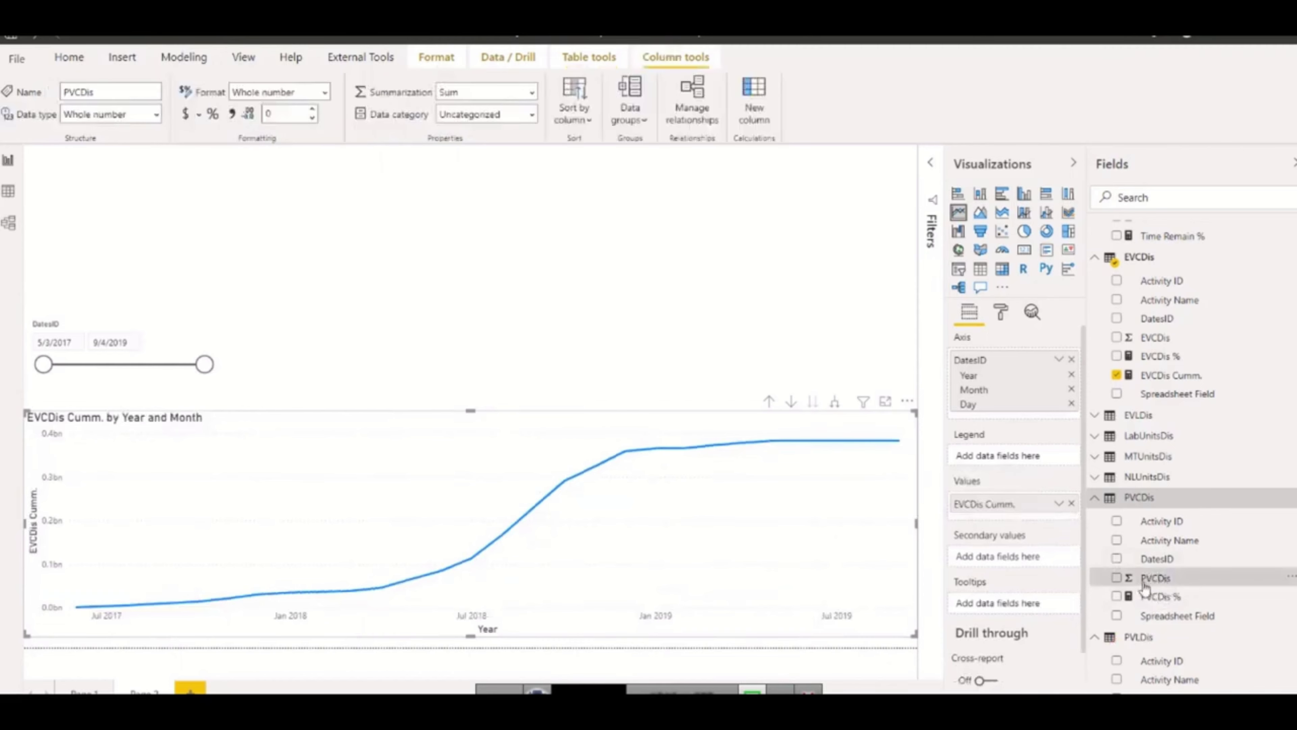
right_click(1180, 580)
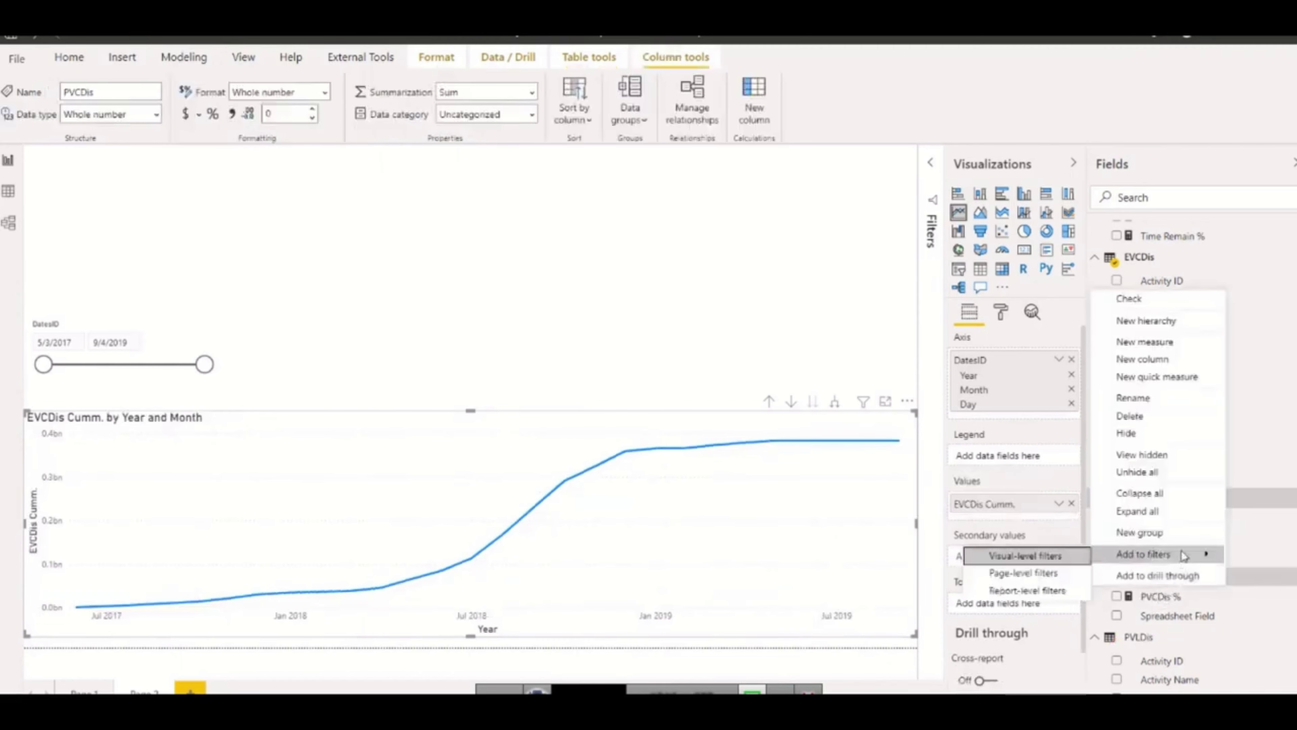
left_click(1149, 376)
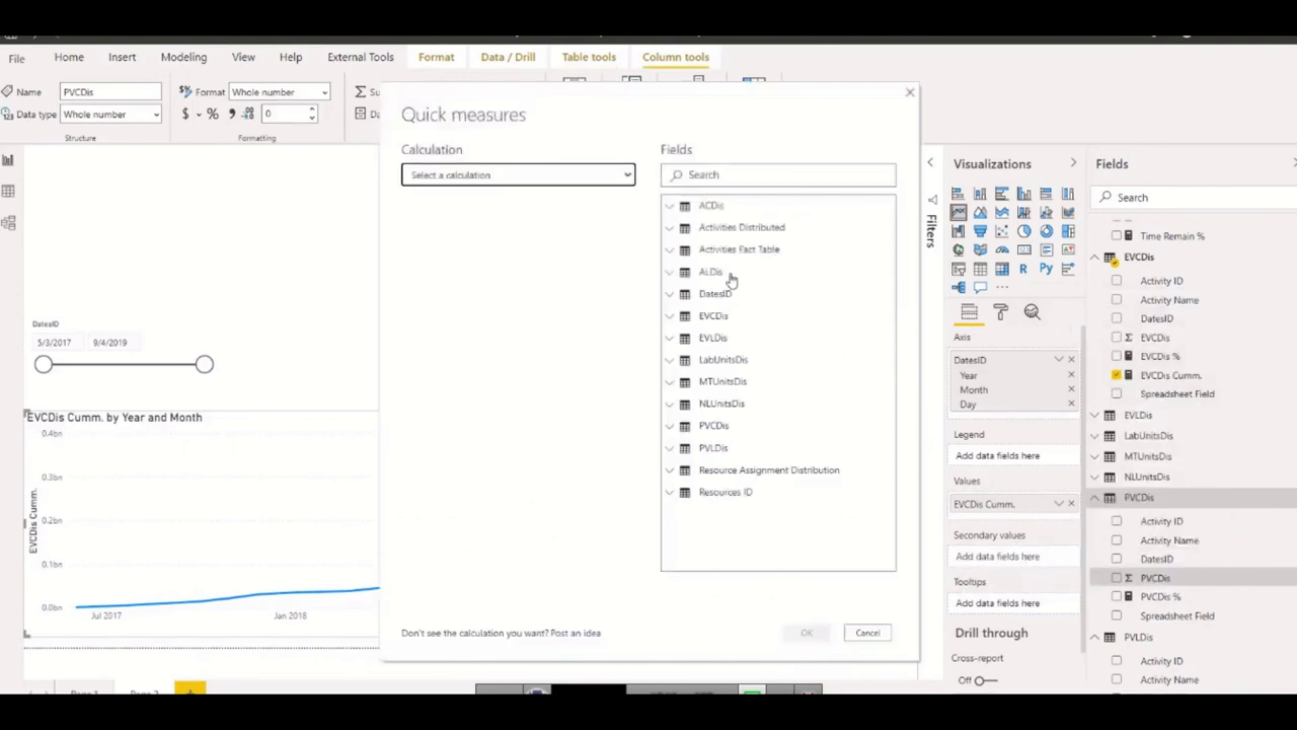
left_click(604, 176)
scroll(447, 327, "down", 4)
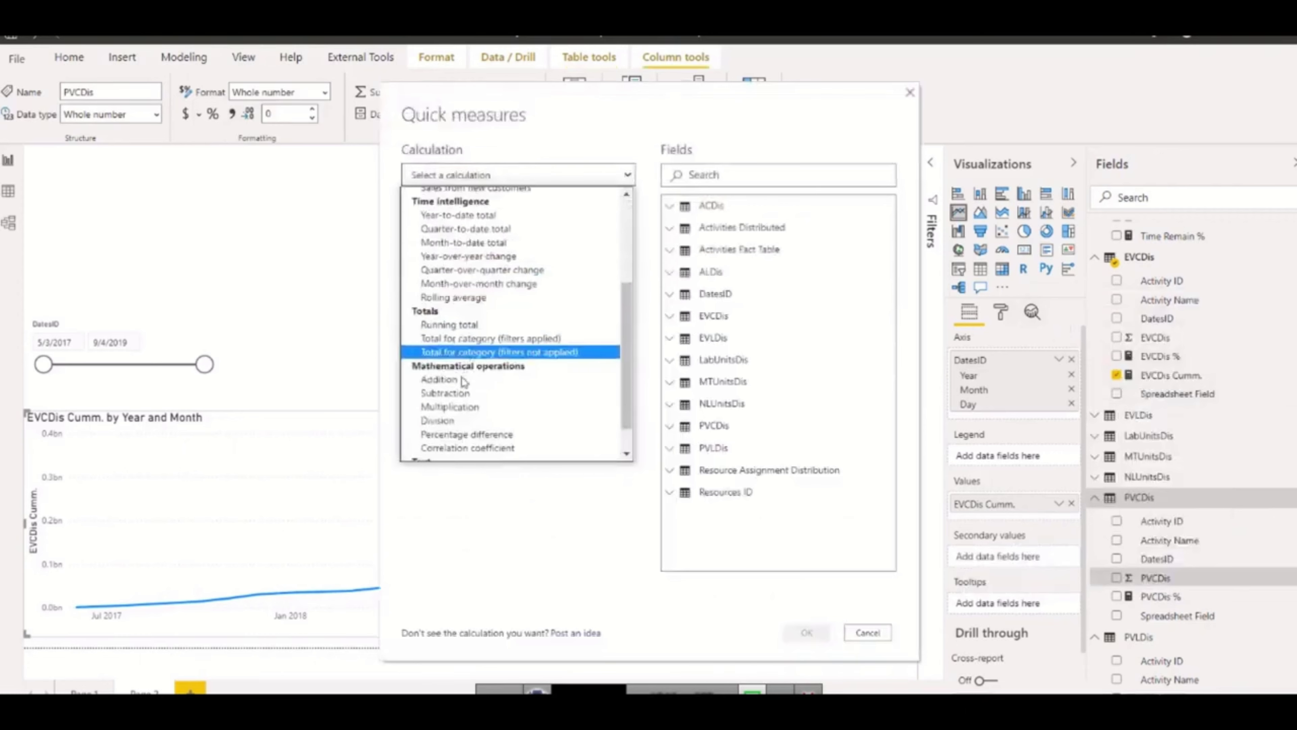
left_click(450, 325)
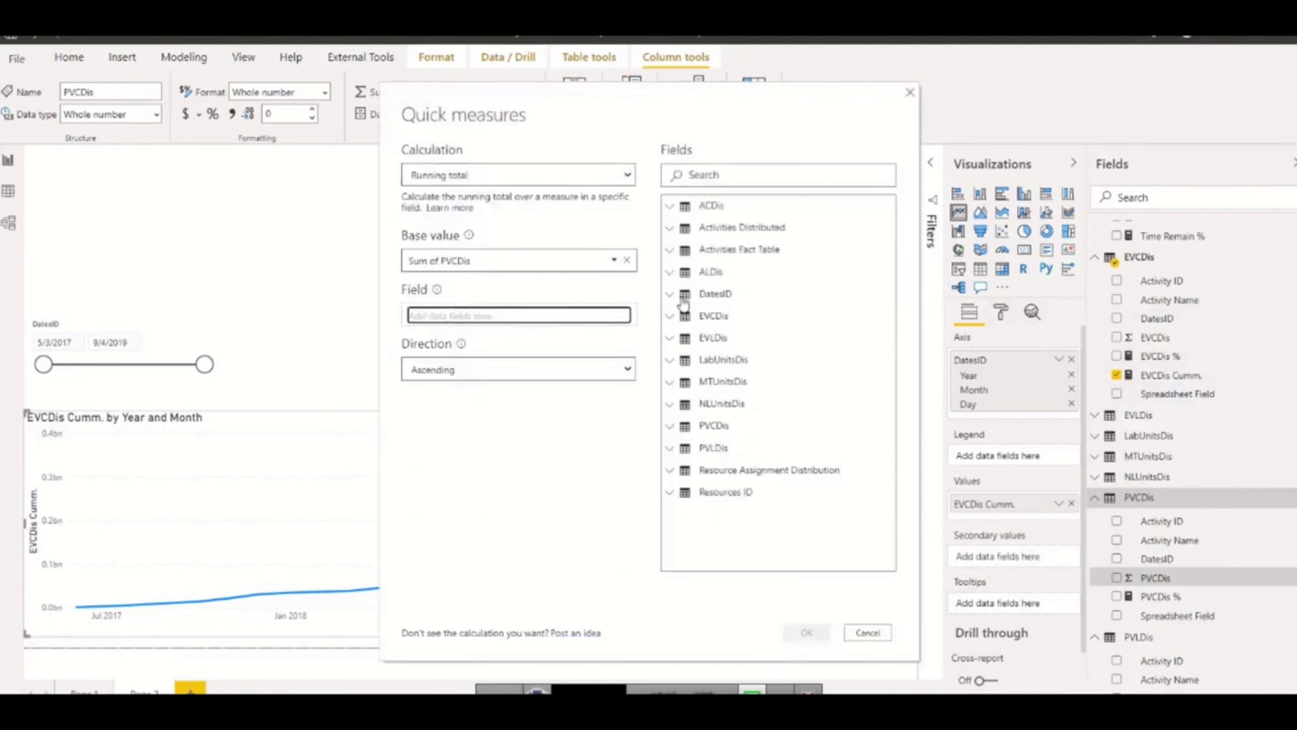
left_click(720, 296)
left_click_drag(730, 318, 454, 316)
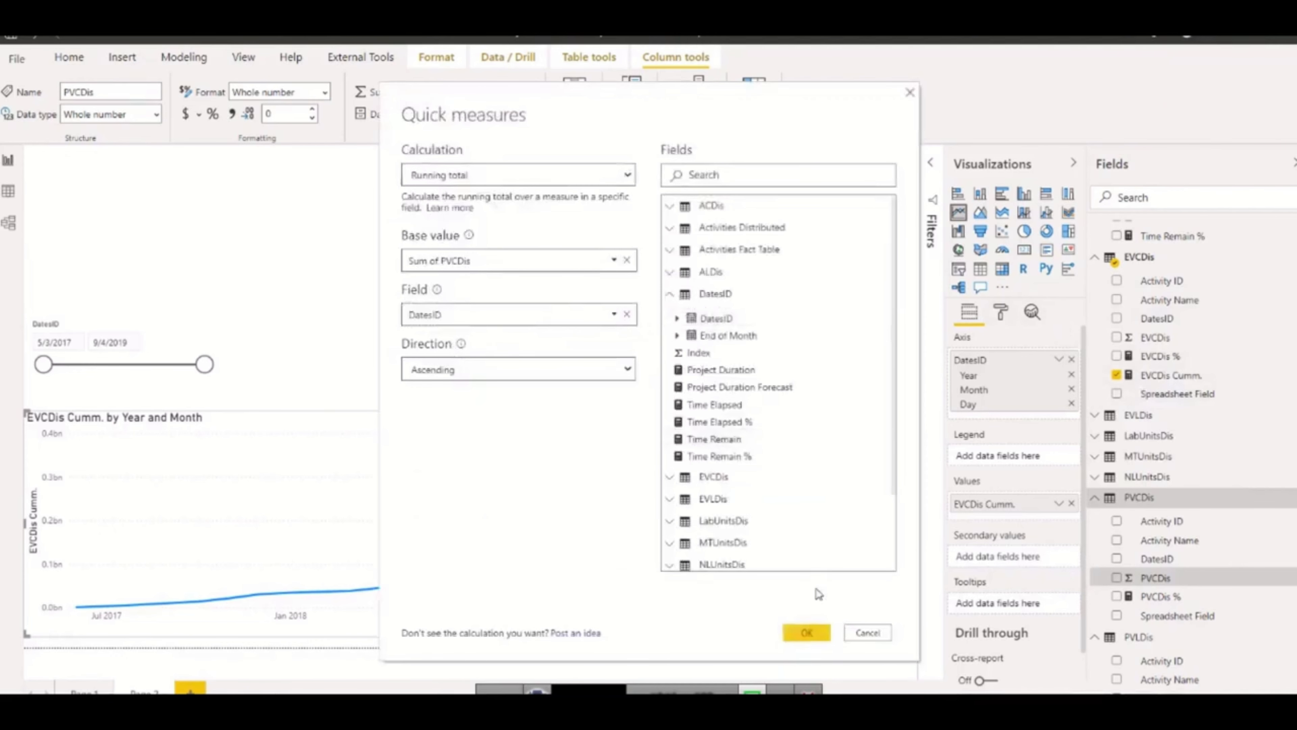
left_click(806, 632)
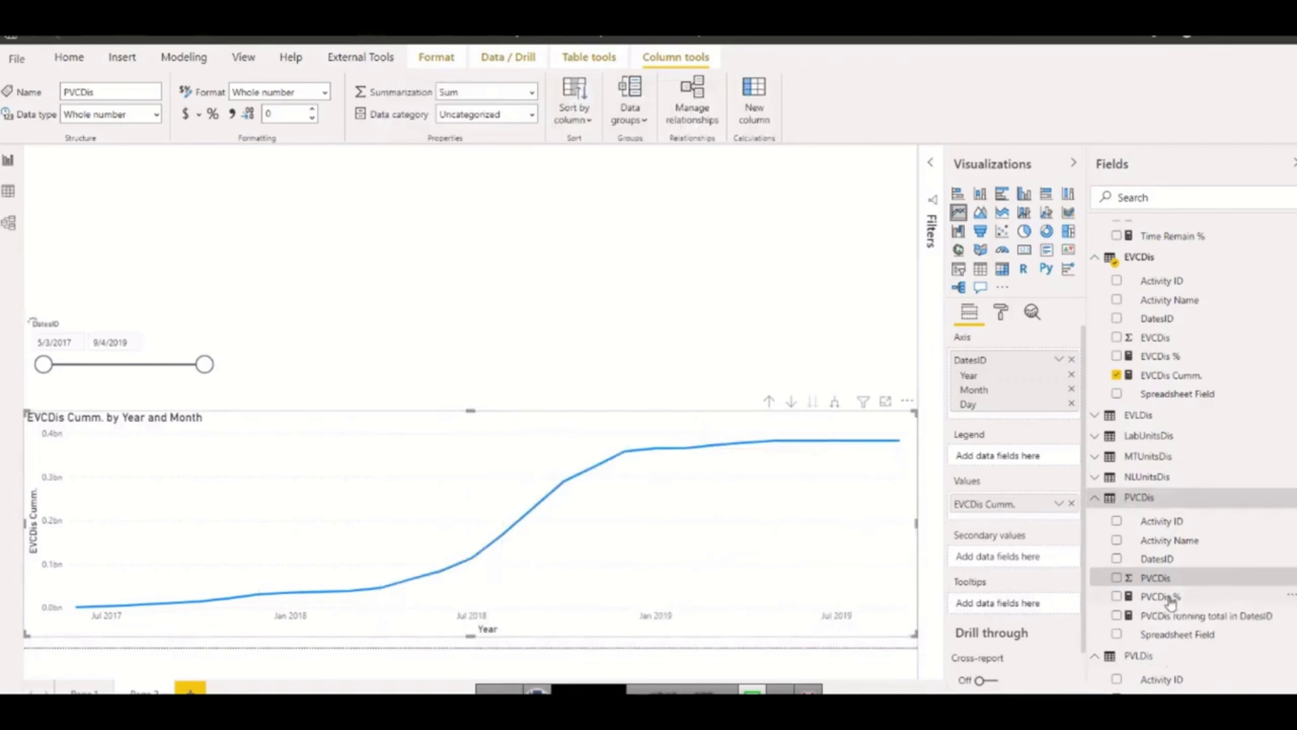
- Add the PVCDis running total to the line chart's Values and move EVCDis Cumm. to Secondary values
left_click_drag(1167, 616, 965, 520)
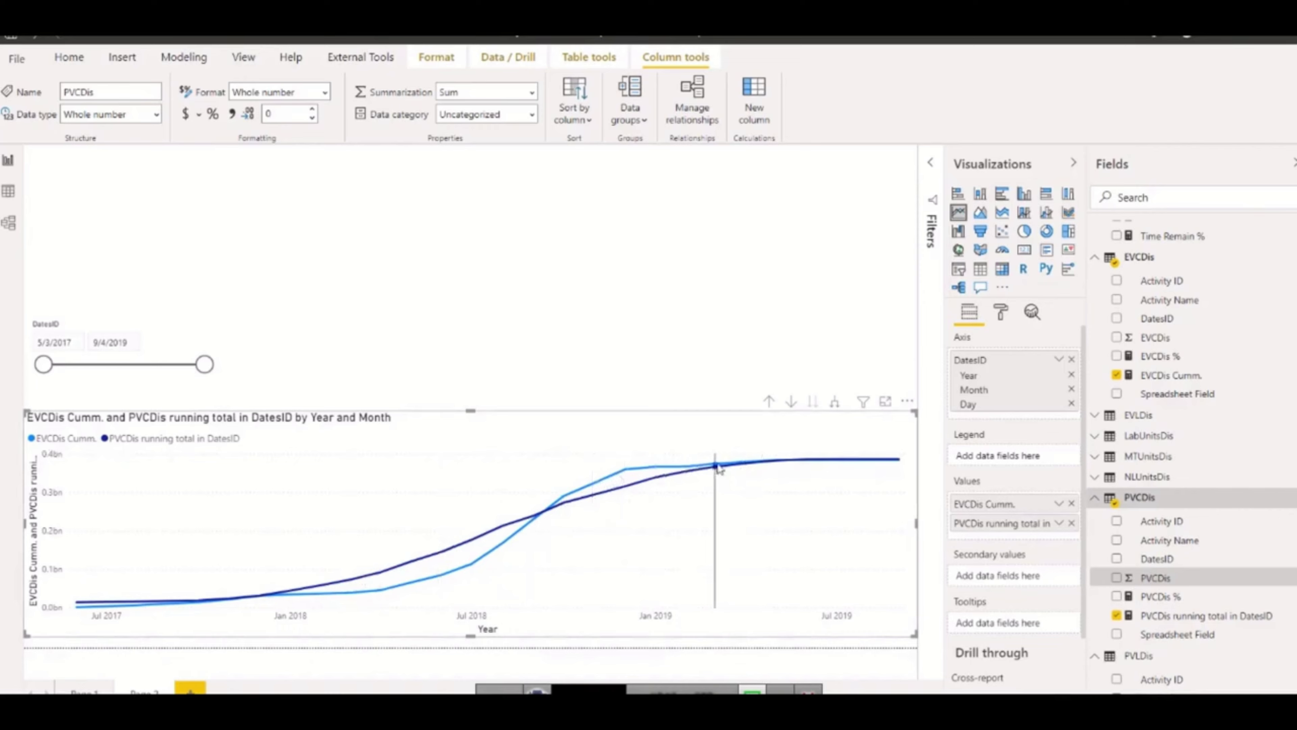
mouse_move(717, 466)
left_click_drag(991, 511, 988, 579)
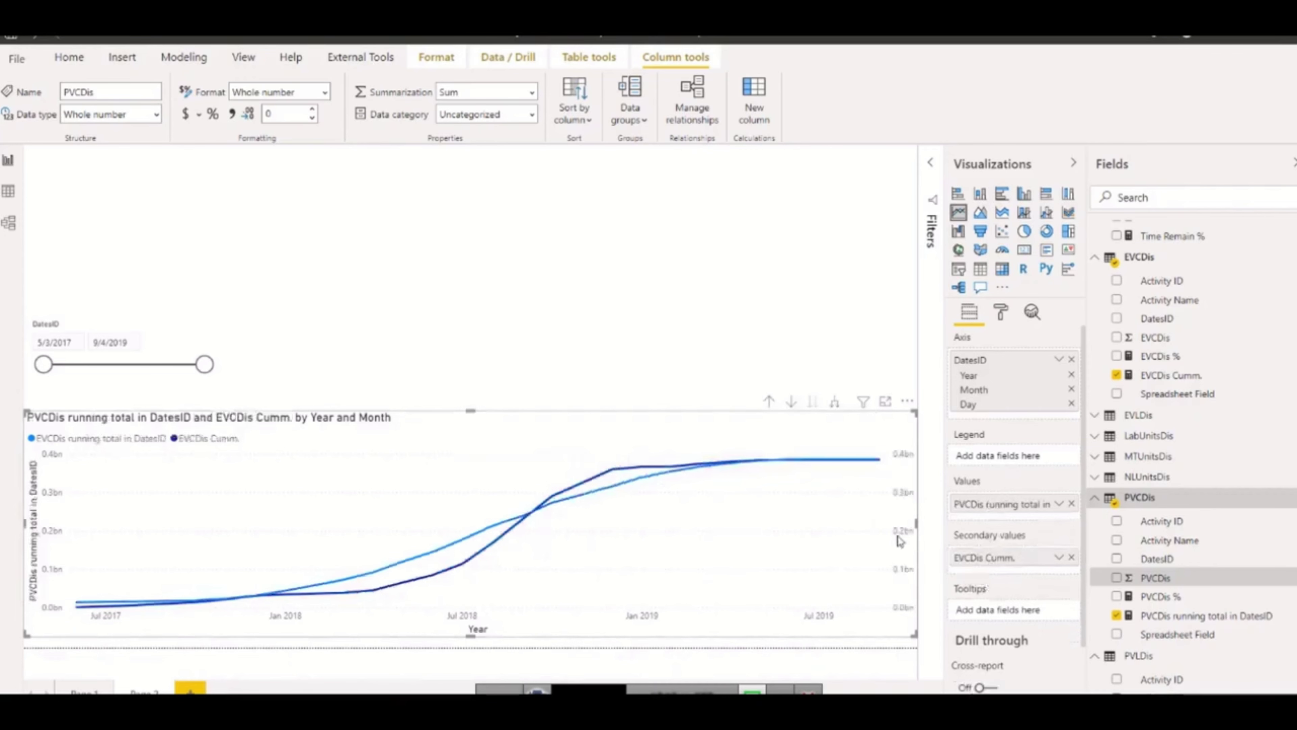
- Remove the PVCDis running total from the line chart in focus mode and slightly reduce the chart's height on the report page
left_click(885, 401)
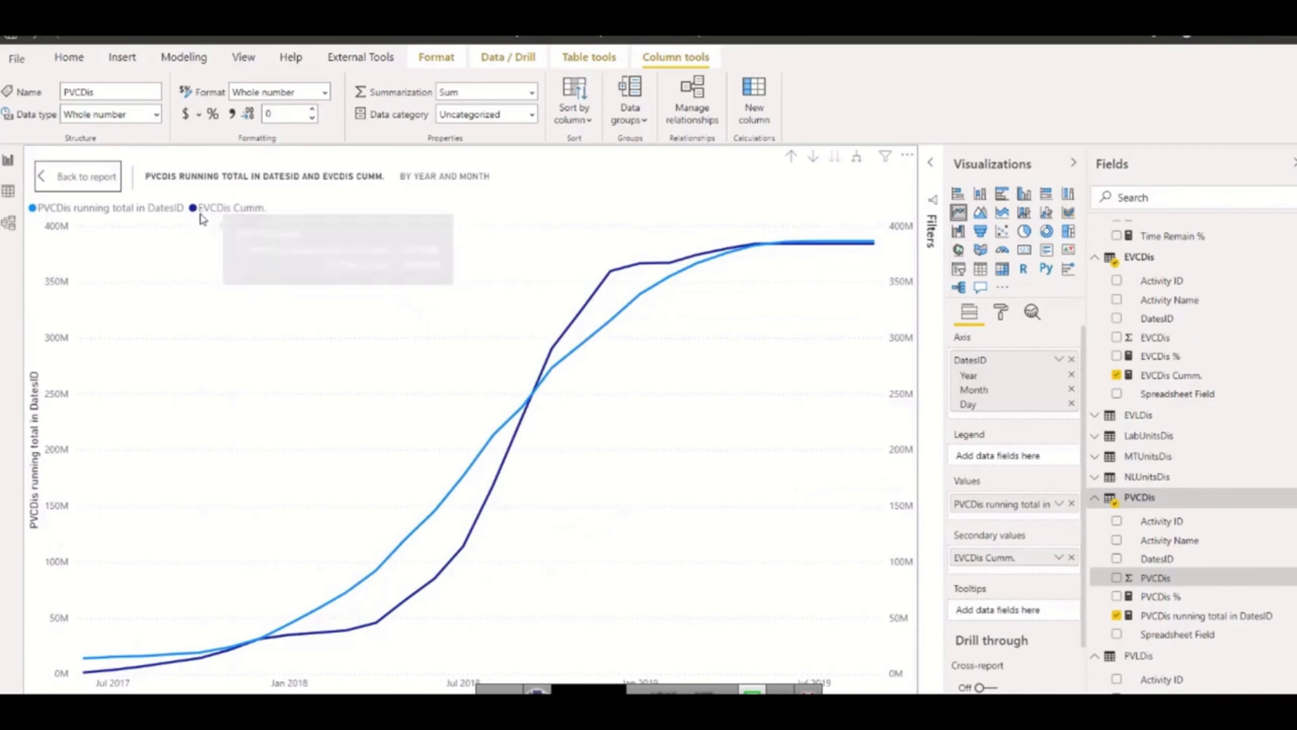
left_click(1071, 505)
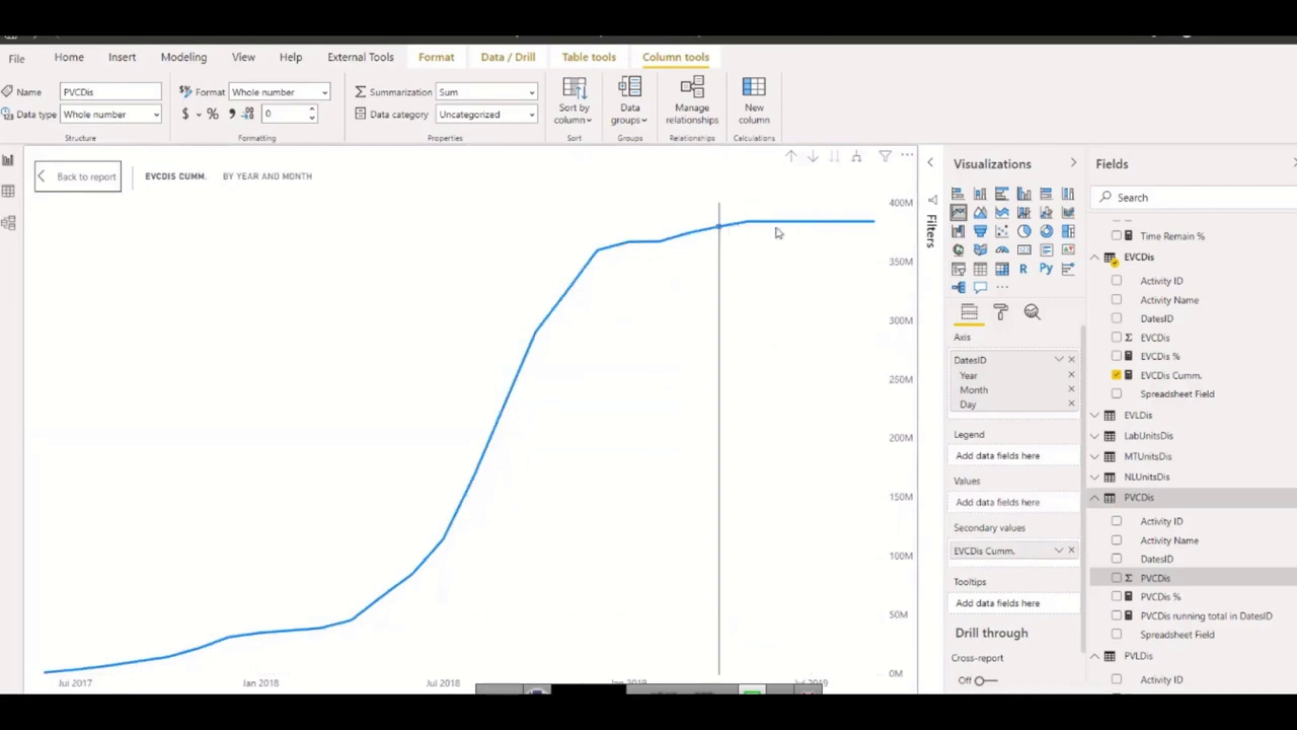
left_click(77, 179)
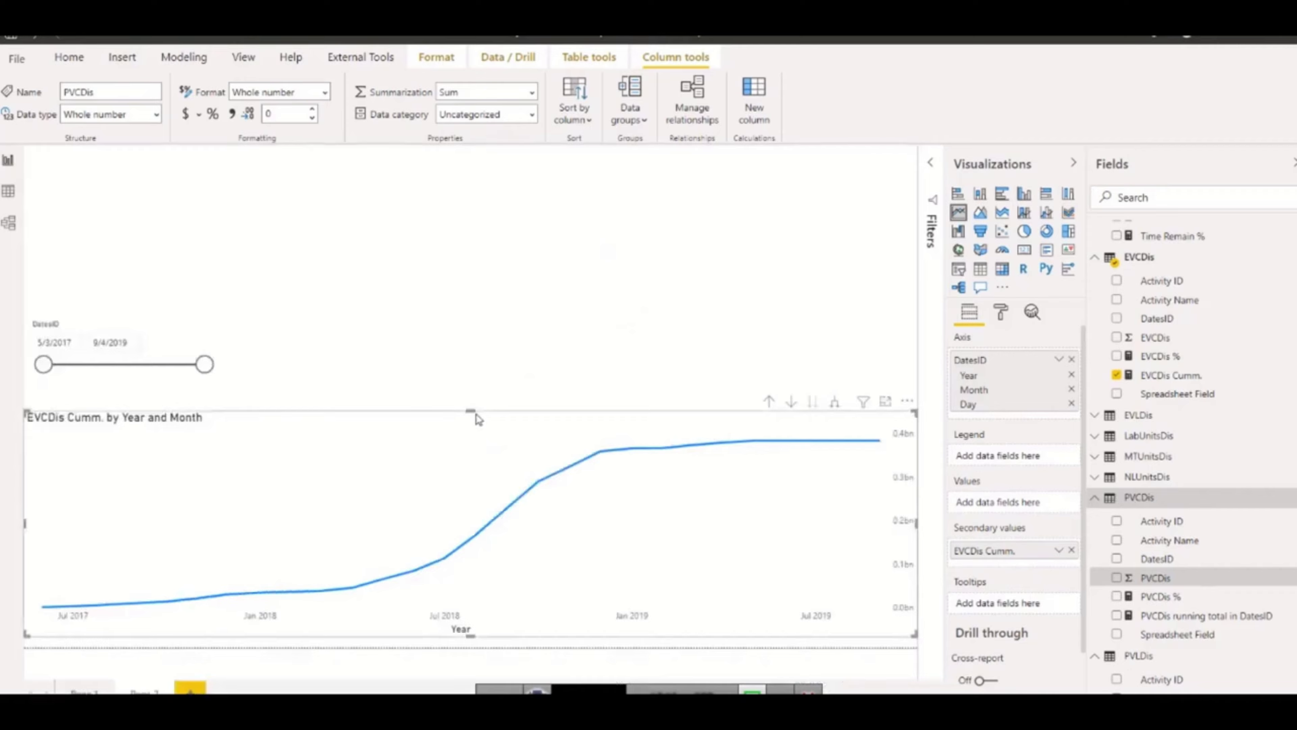
left_click_drag(470, 410, 470, 430)
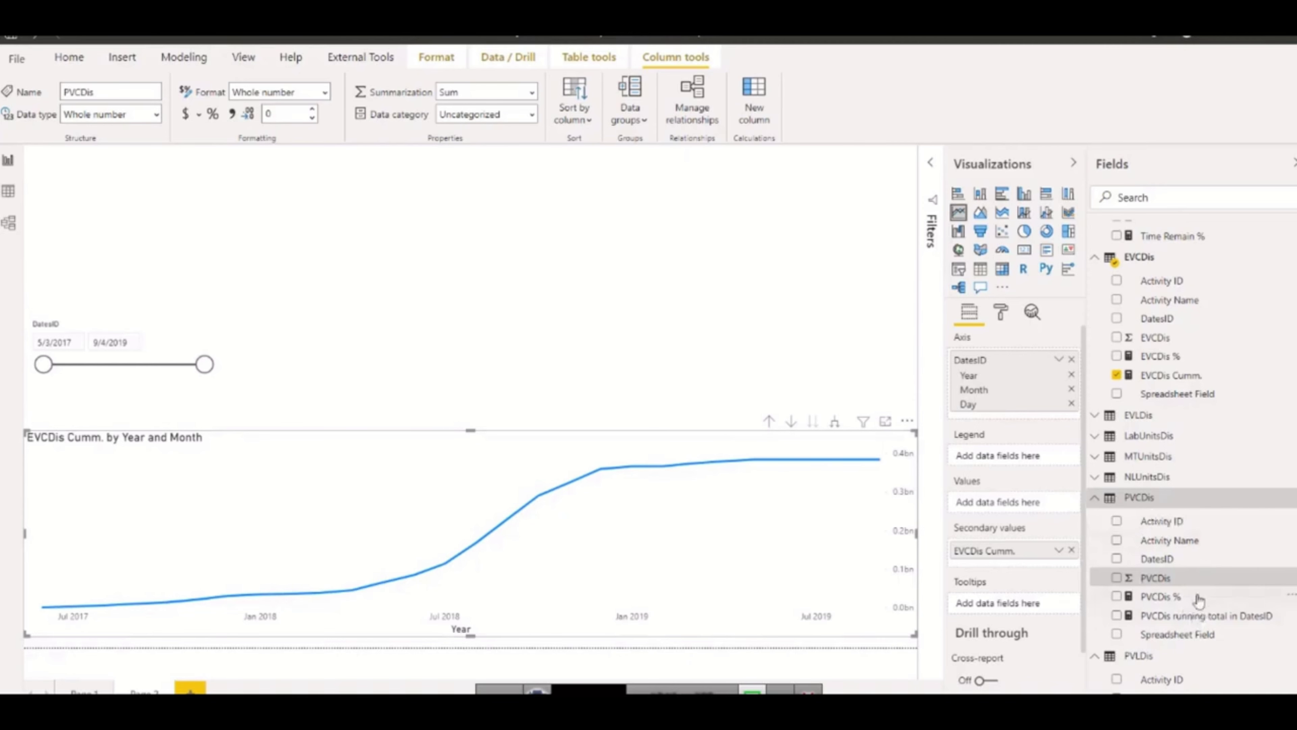
- Declare a variable lastdateevc on a new line above CALCULATE in the EVCDis Cumm. formula
left_click(1157, 377)
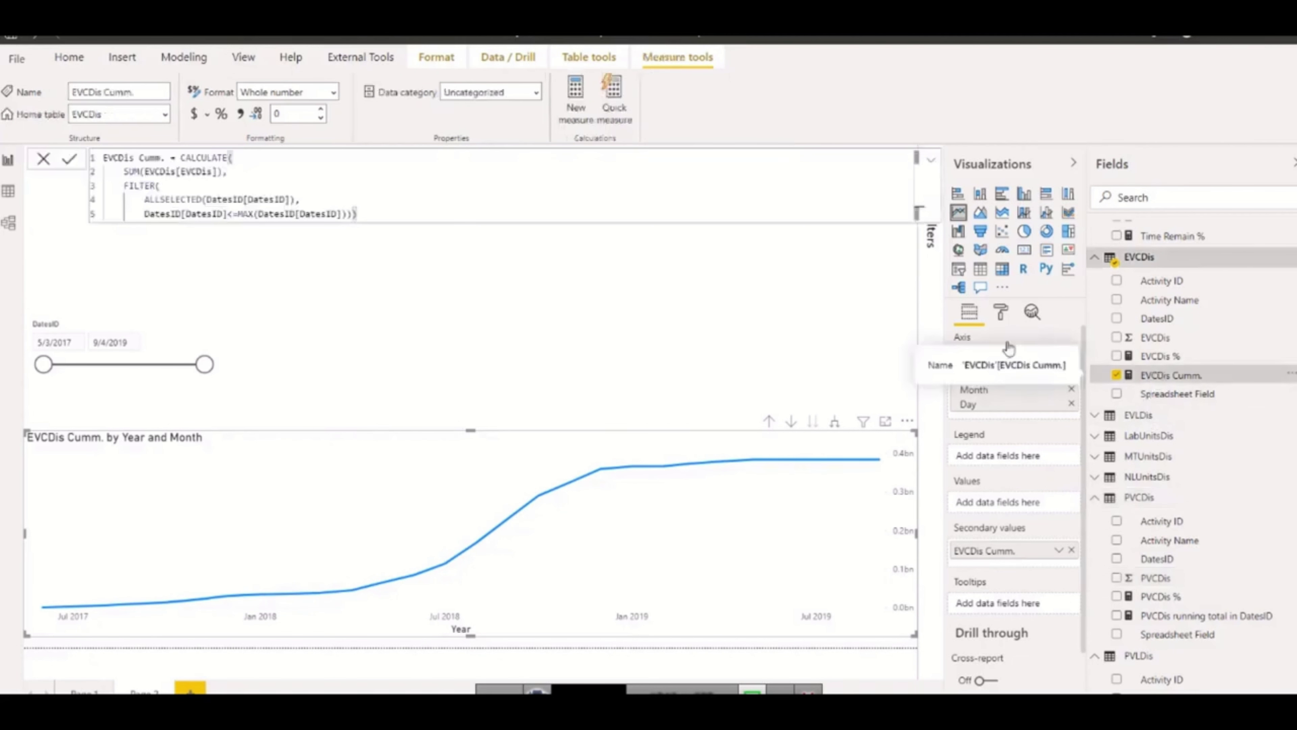
left_click(181, 158)
key("shift+Return")
key("shift+Return")
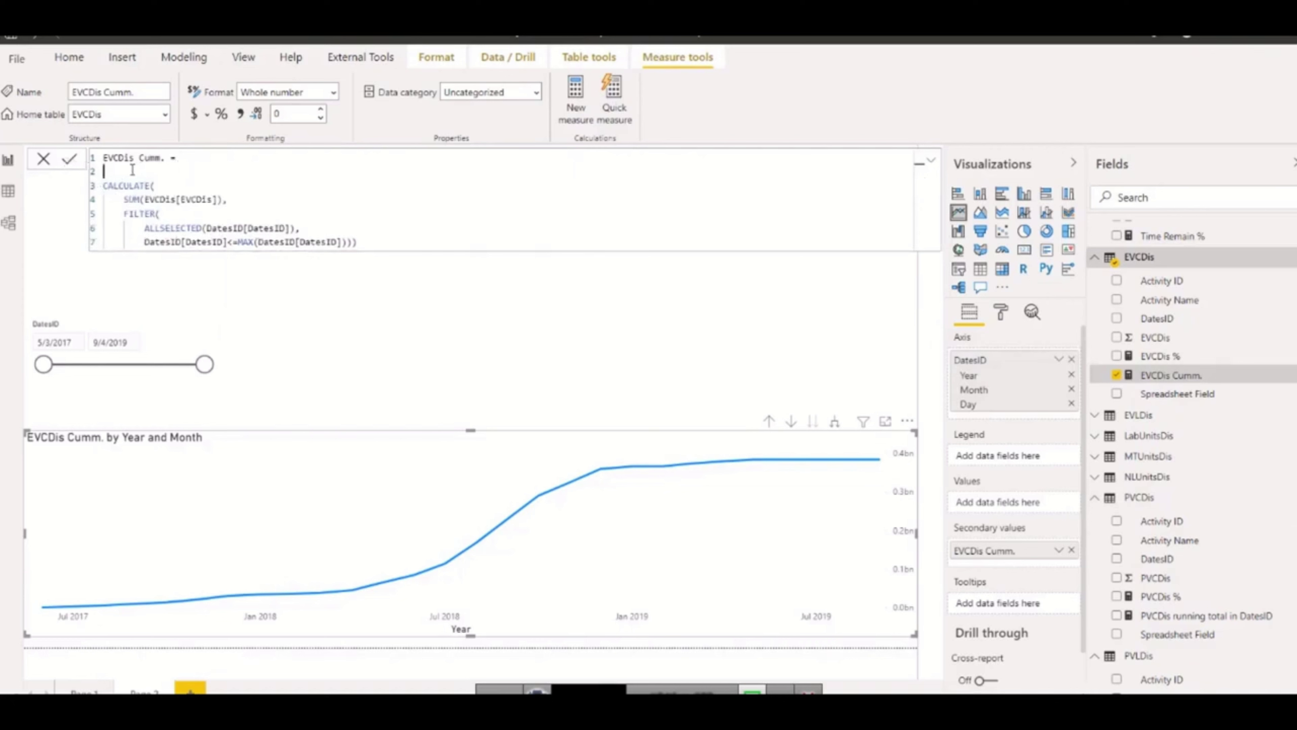
type("var lastdatee")
type("vc")
type("=")
- Define lastdateevc as a CALCULATE expression whose first argument is LASTDATE(EVCDis[DatesID])
left_click_drag(125, 169, 179, 171)
left_click(232, 175)
type("cal")
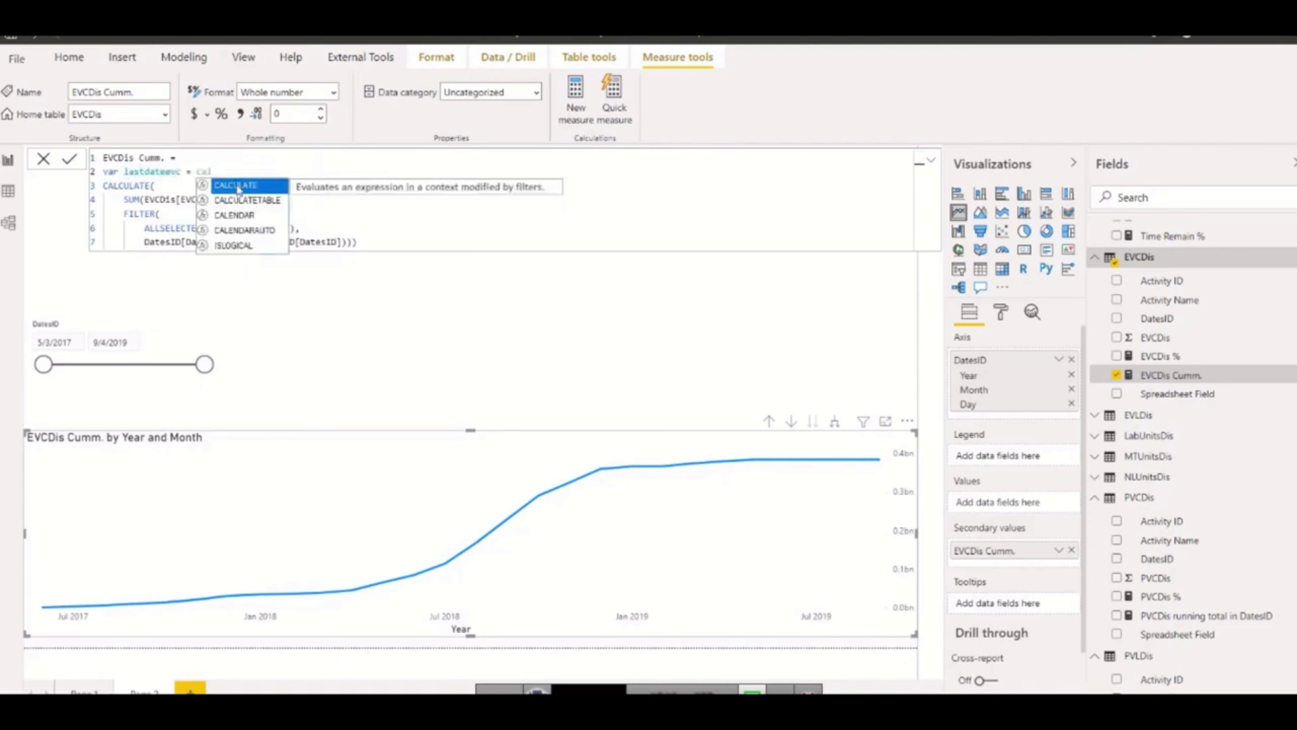
left_click(240, 187)
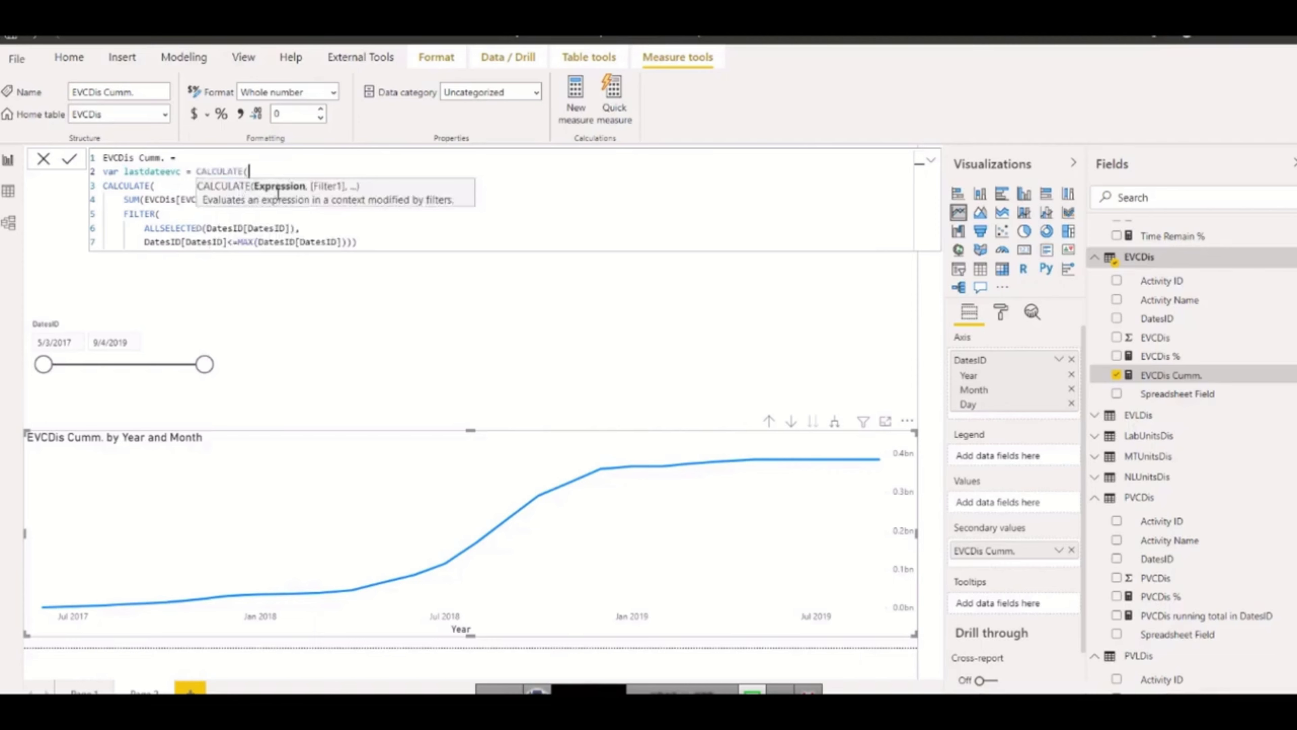
type("last")
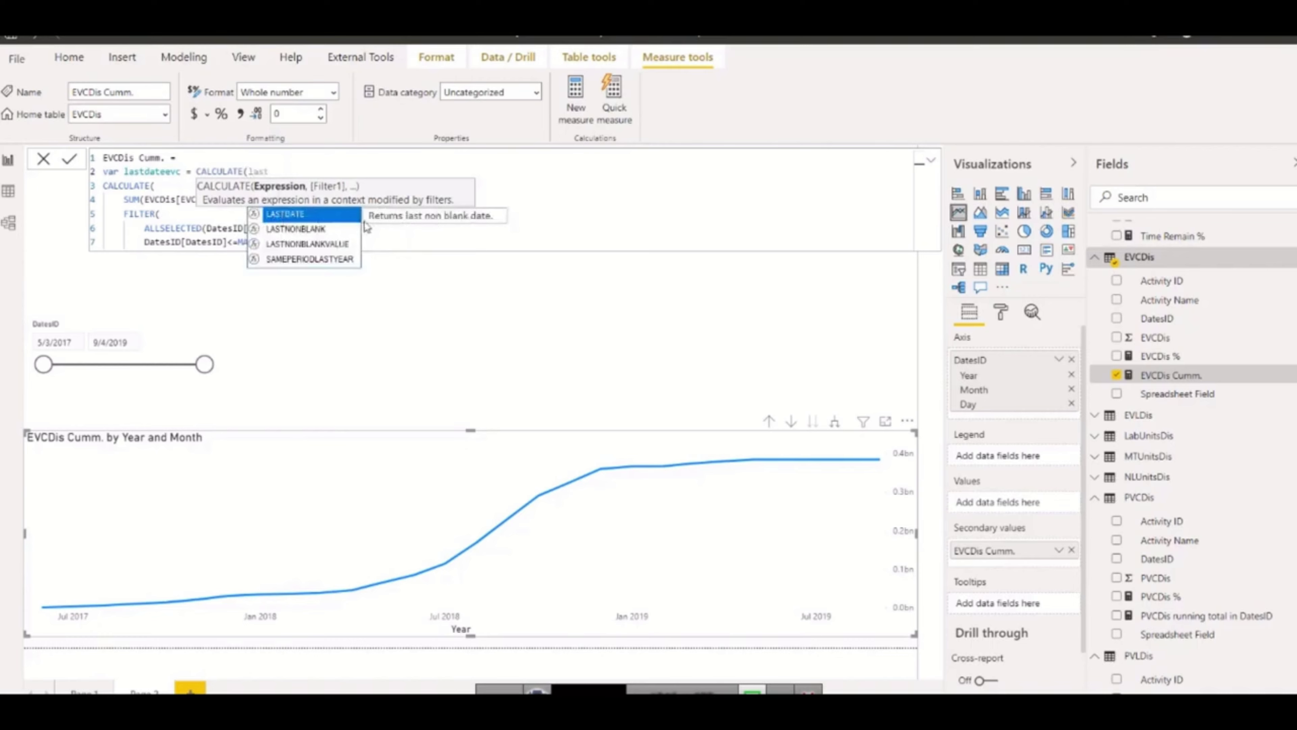
left_click(317, 217)
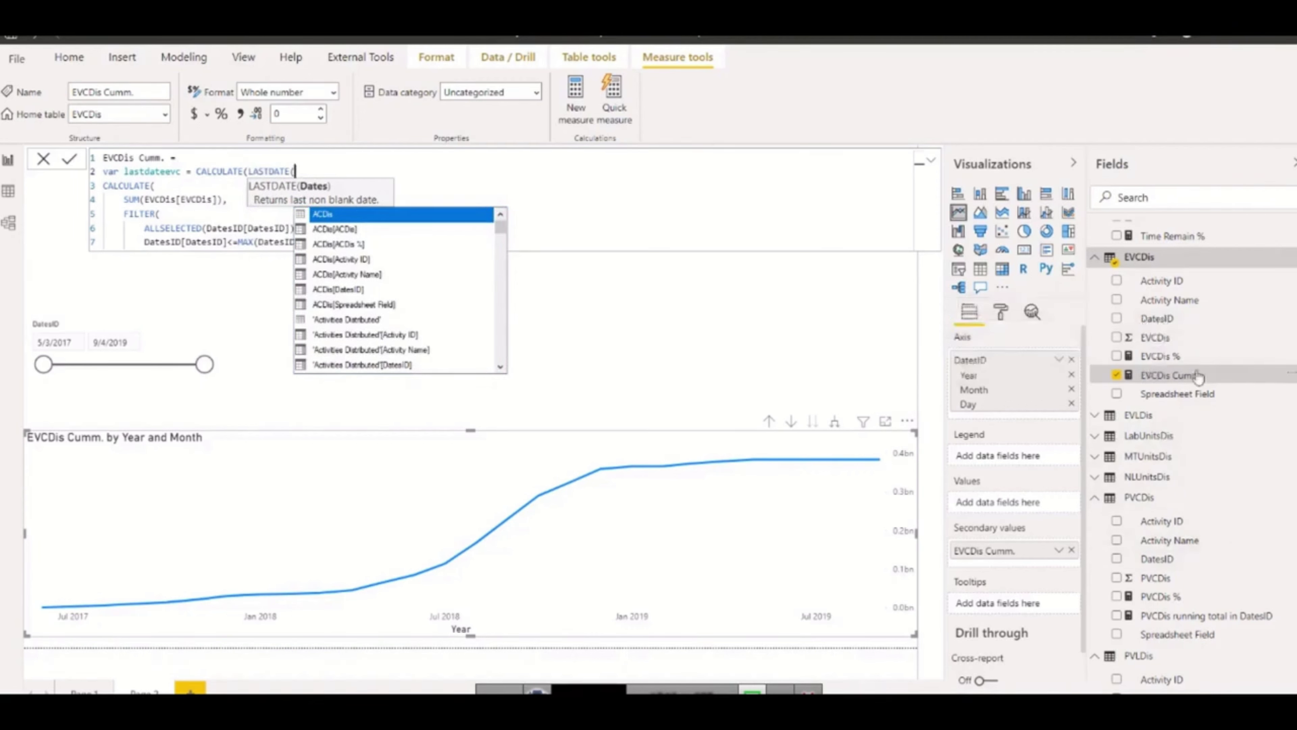
type("vc")
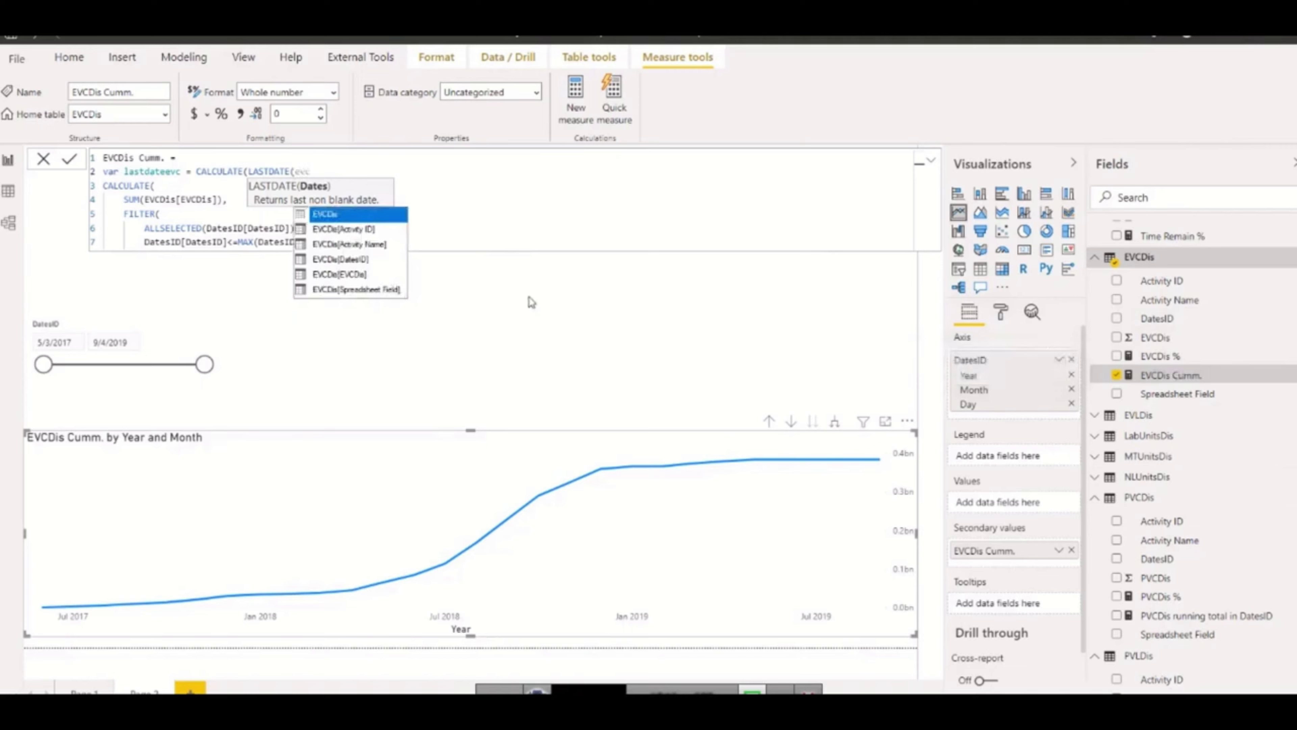
left_click(348, 260)
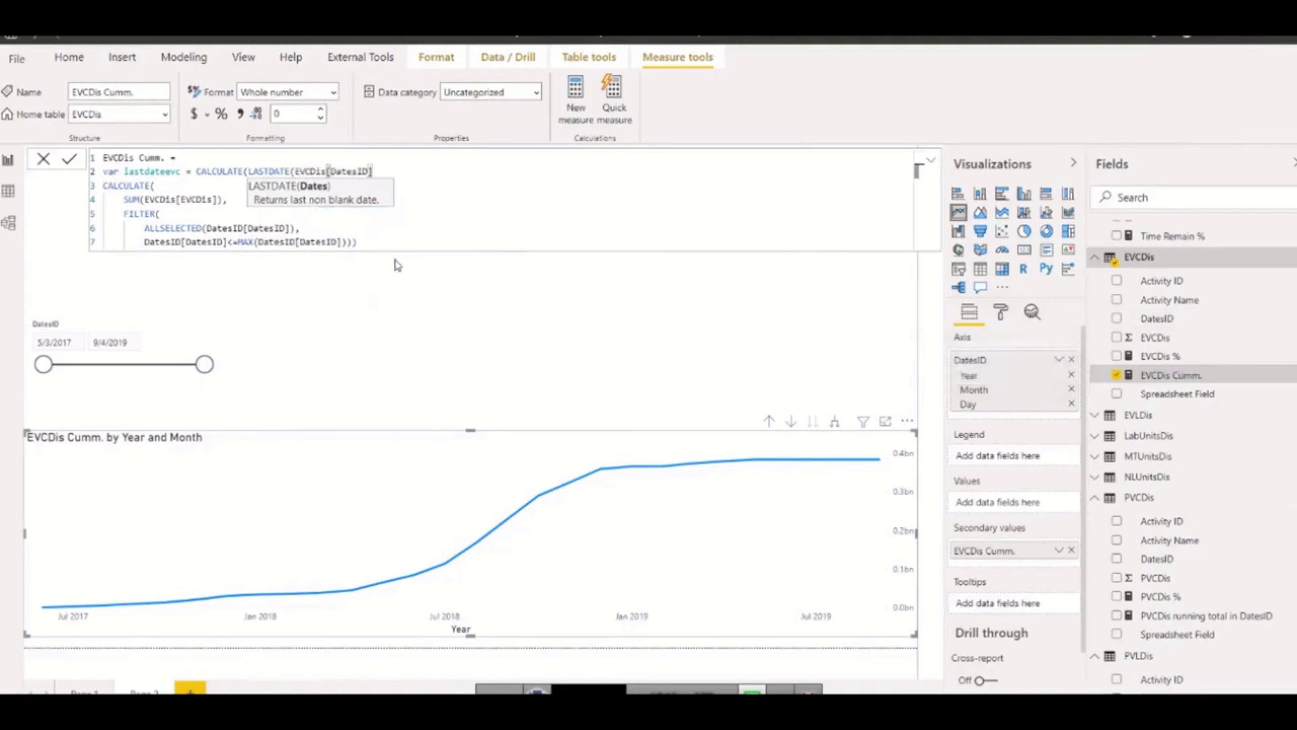
type(")")
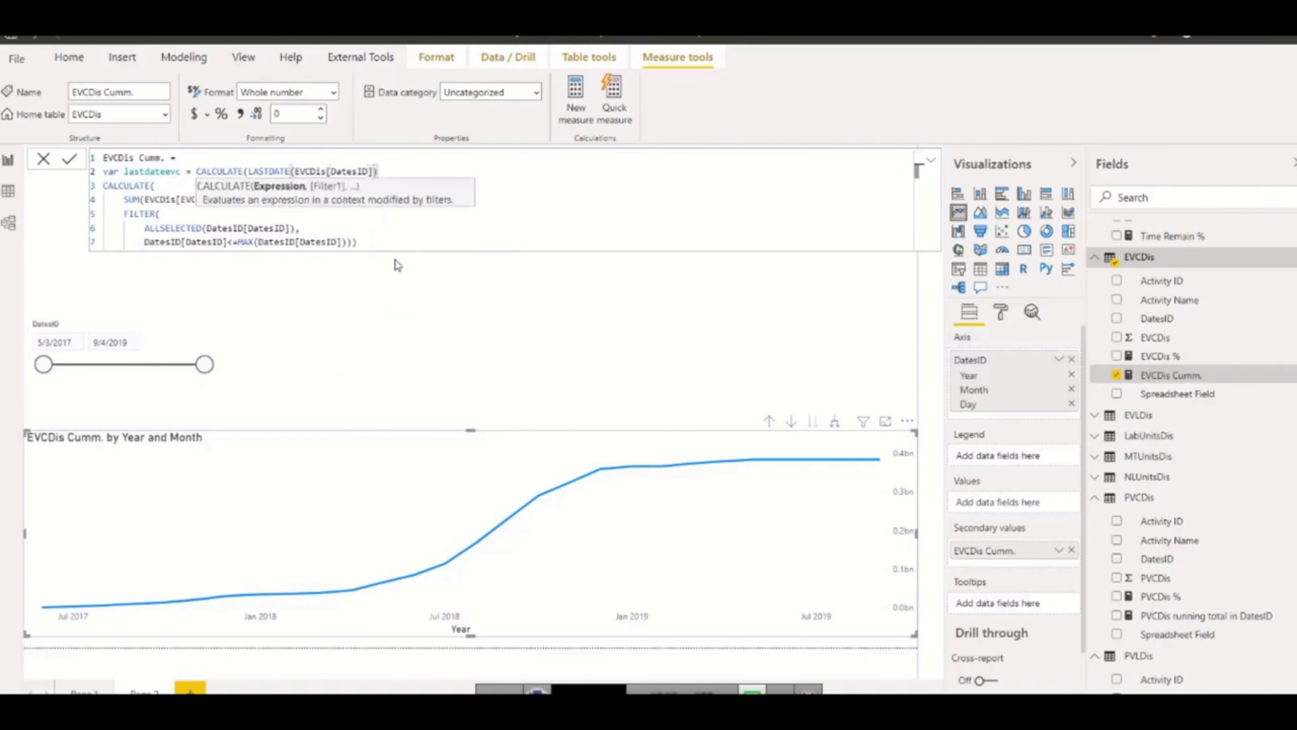
- Add the filter EVCDis[EVCDis]>0 to the lastdateevc CALCULATE expression and close its parenthesis
type(",")
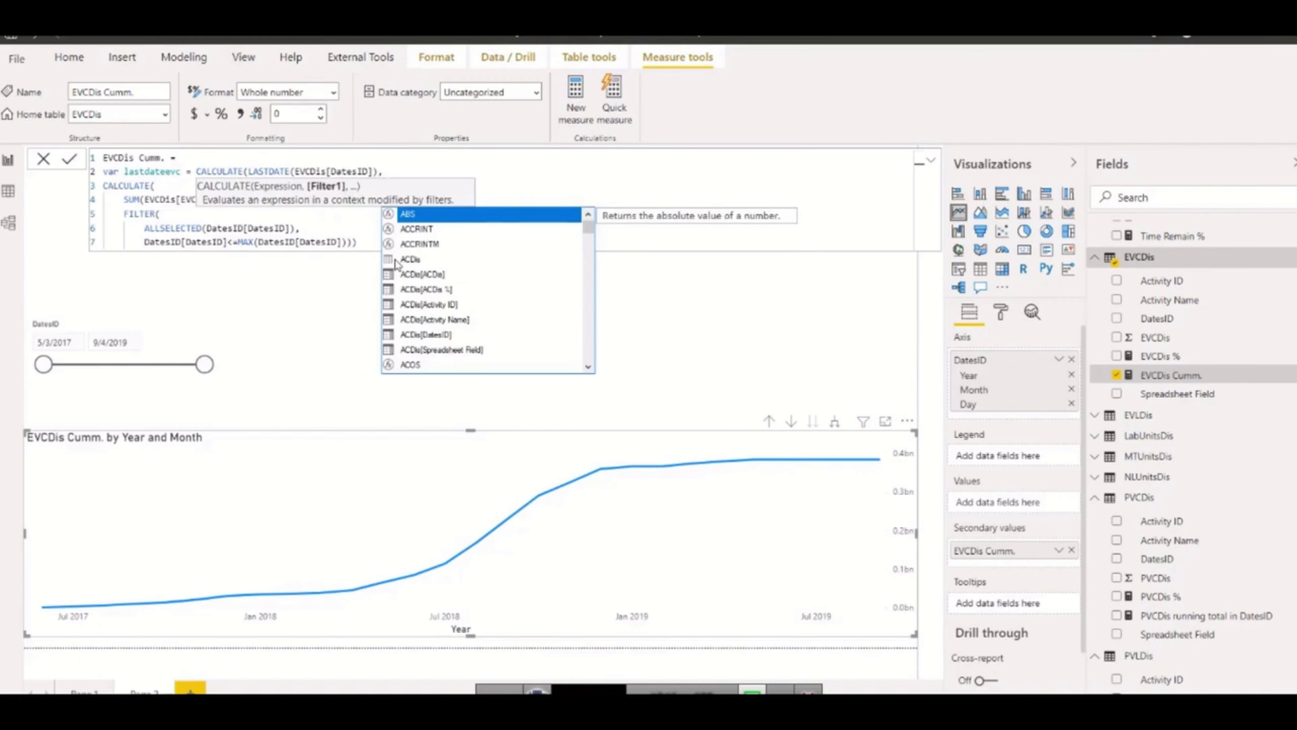
type("evc")
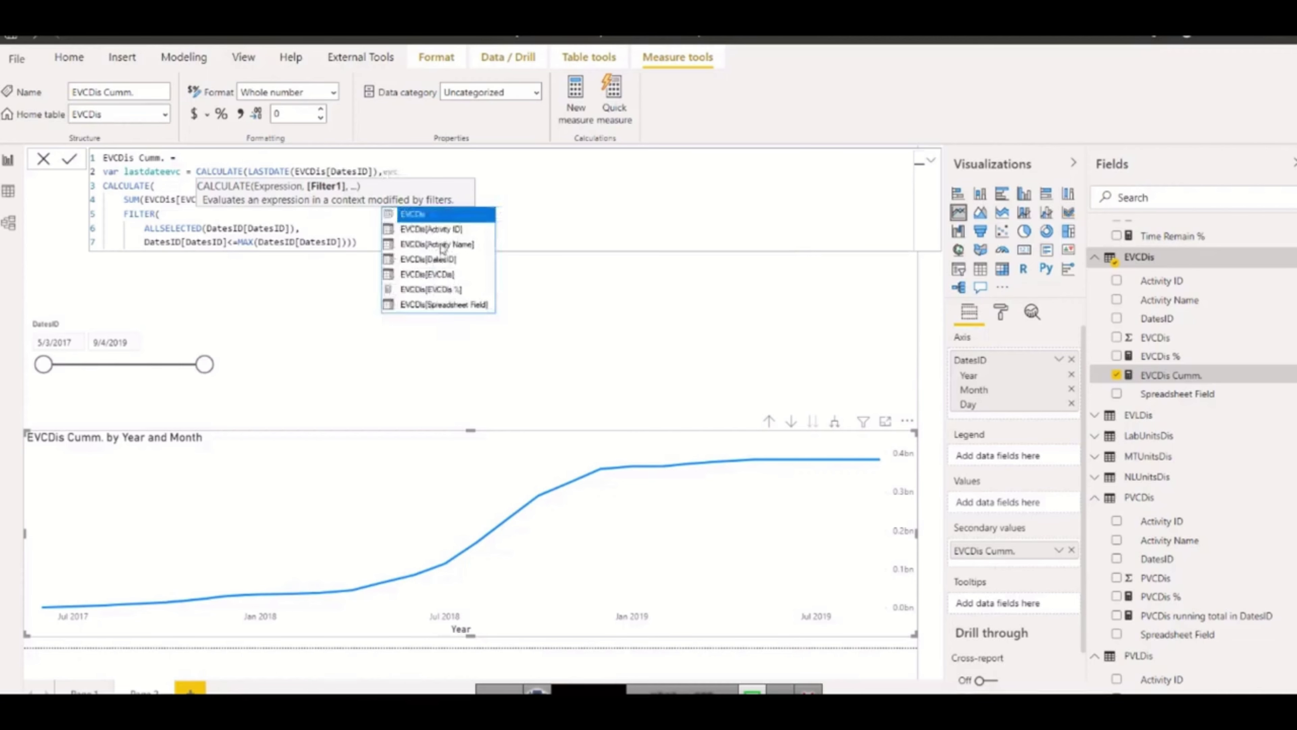
left_click(442, 276)
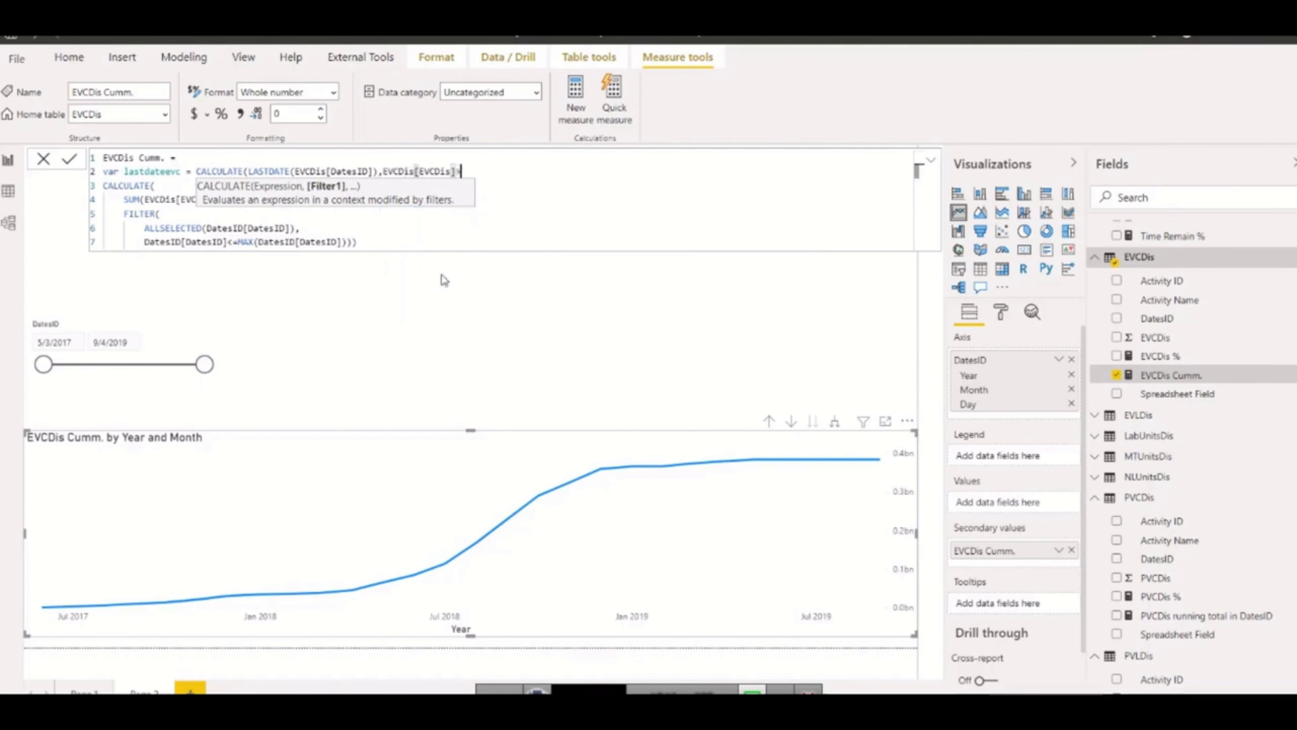
type(">0")
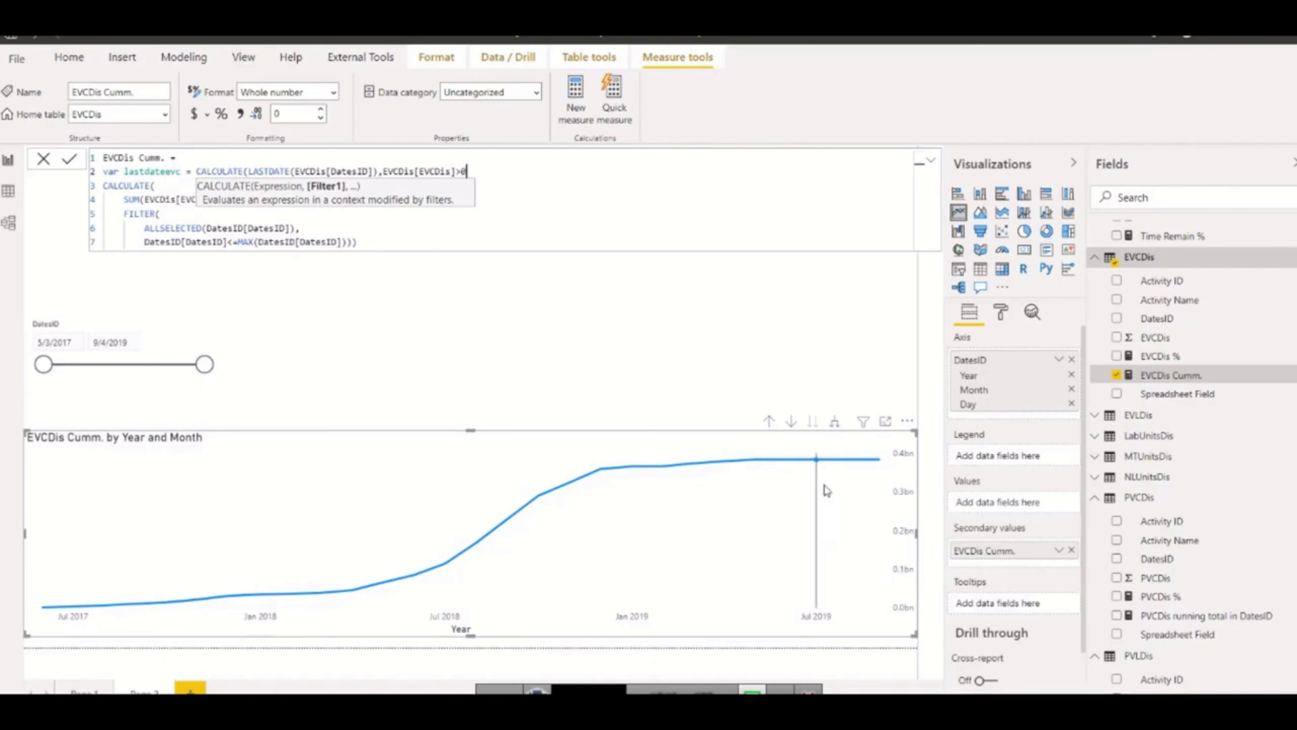
mouse_move(817, 529)
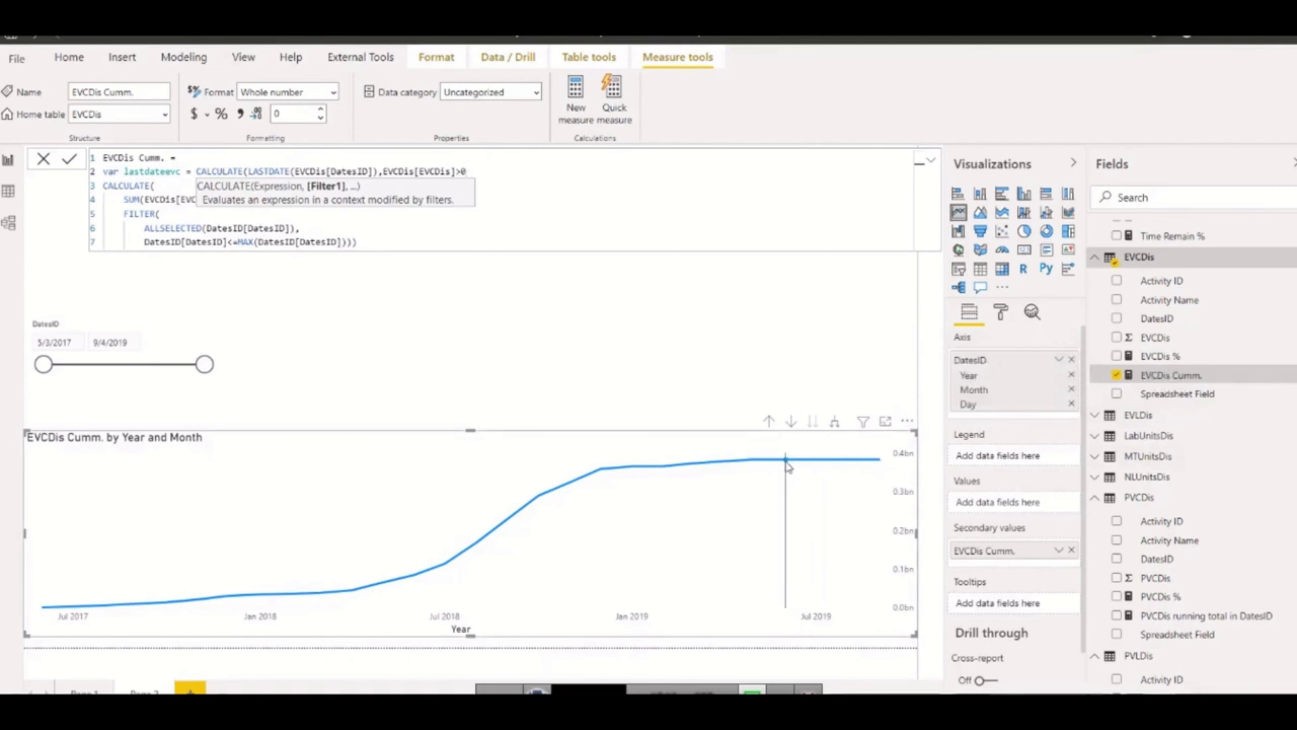
mouse_move(788, 466)
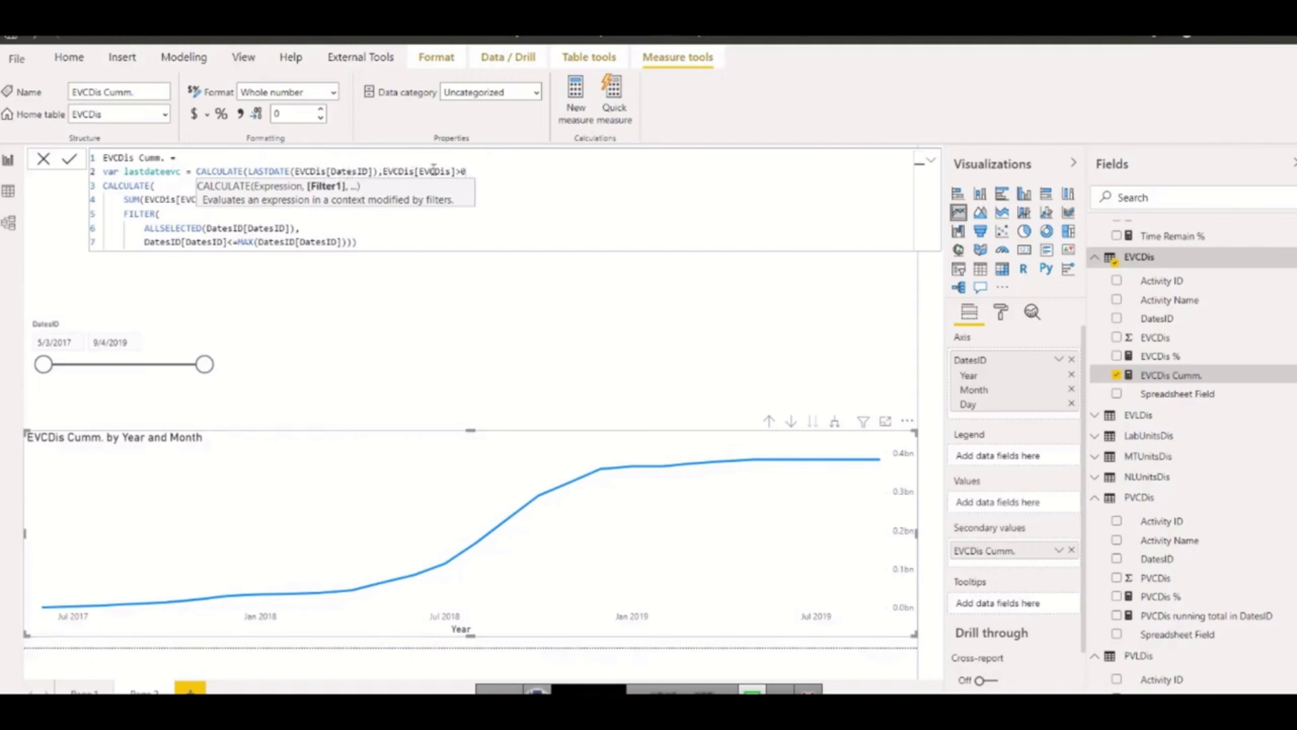
left_click(468, 170)
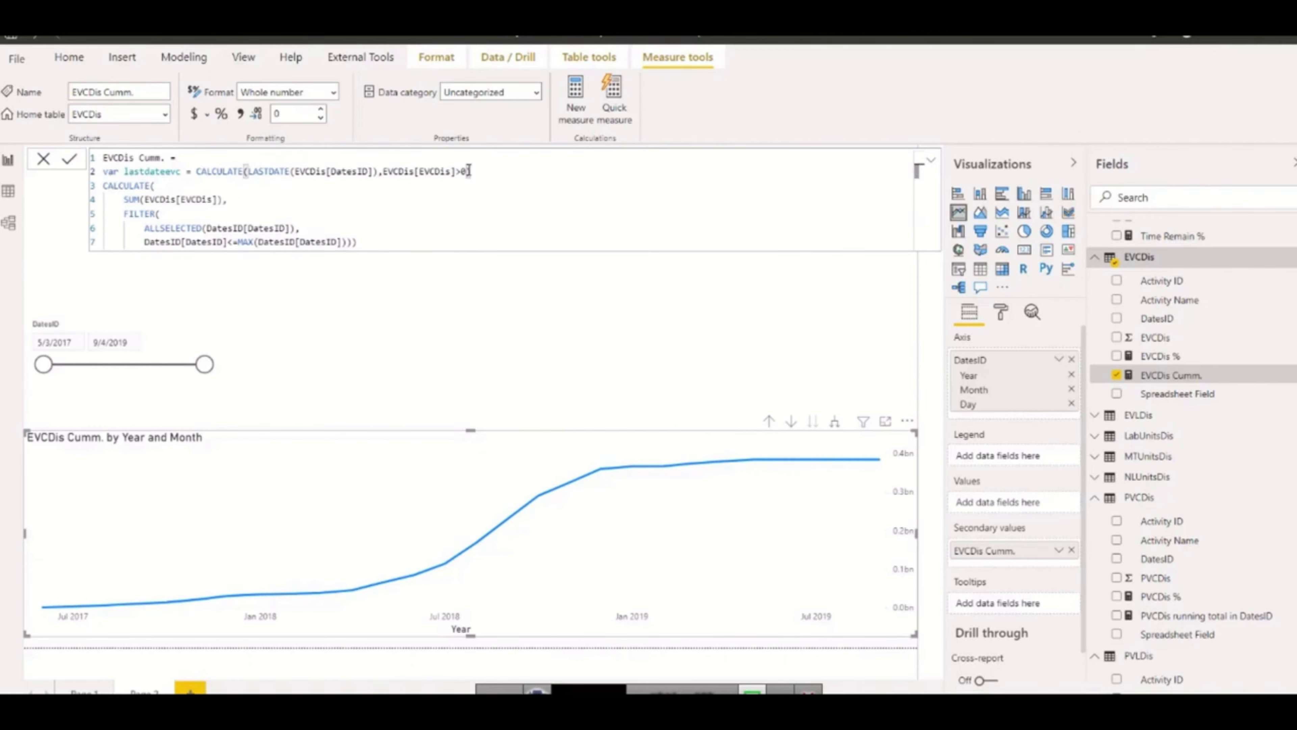
- Add a return statement on its own line between the lastdateevc variable and the original CALCULATE block
key("shift+Return")
type("r")
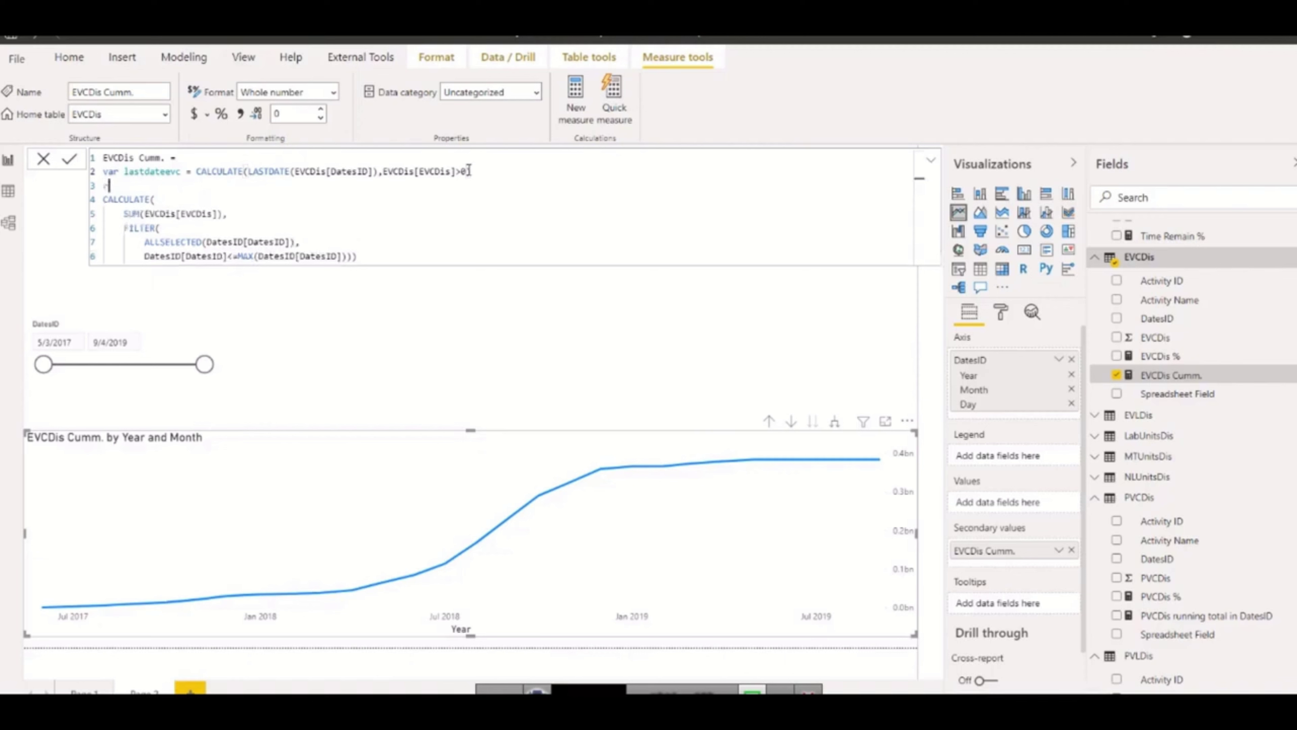
type("eturn")
left_click_drag(123, 172, 479, 169)
left_click(192, 173)
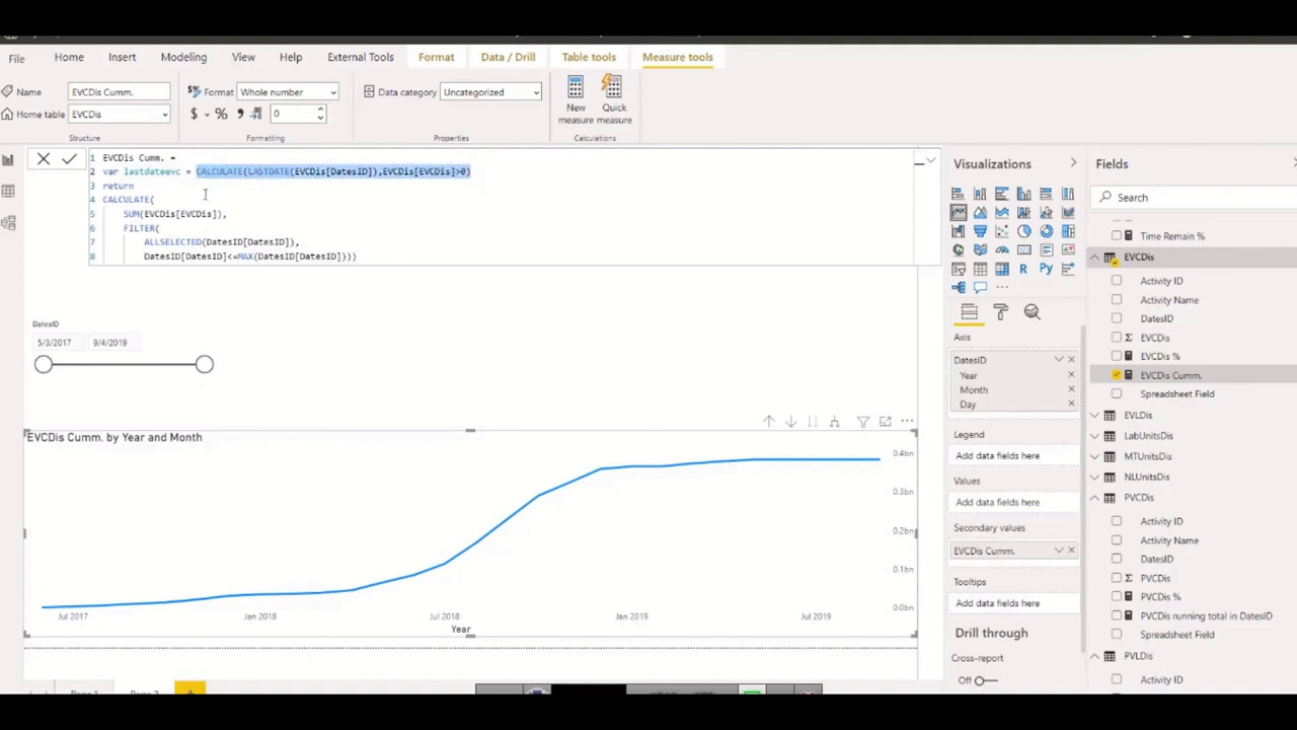
double_click(147, 172)
- Start an IF function on a new line below return, with MAX of a date column opening its logical test
left_click(141, 186)
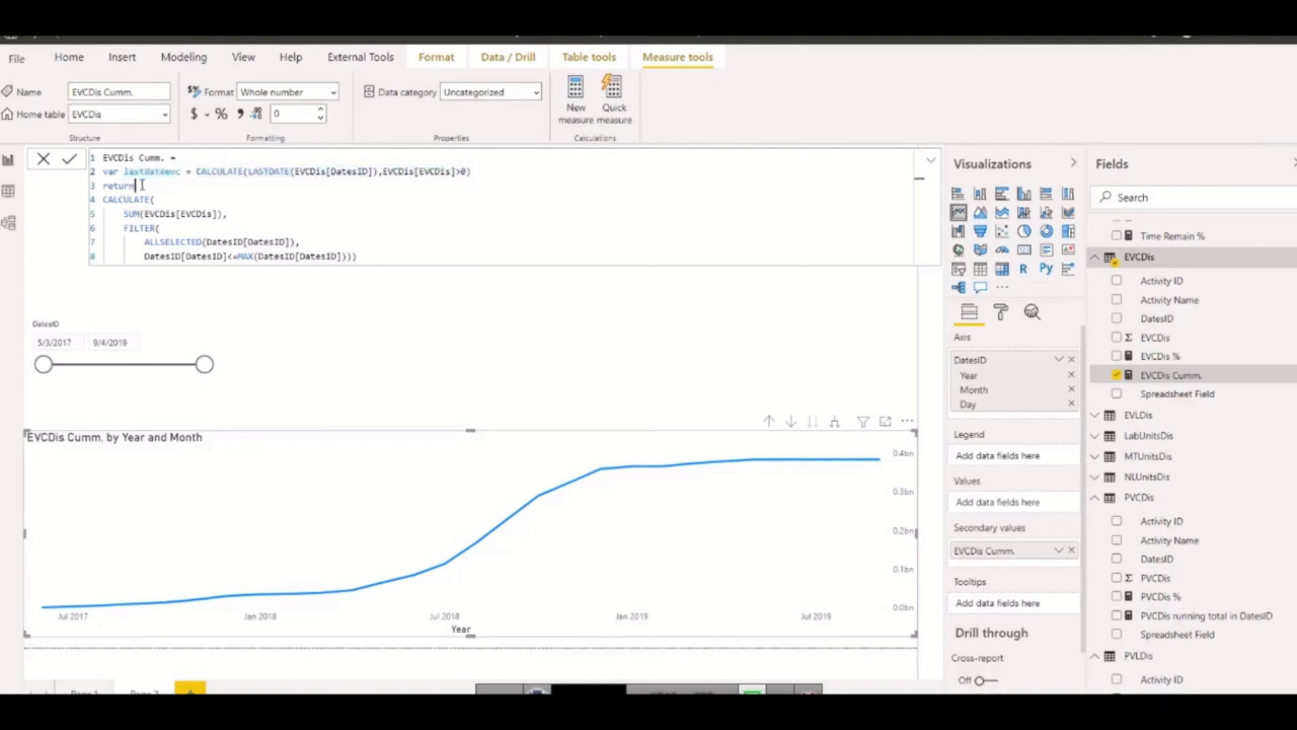
key("shift+Return")
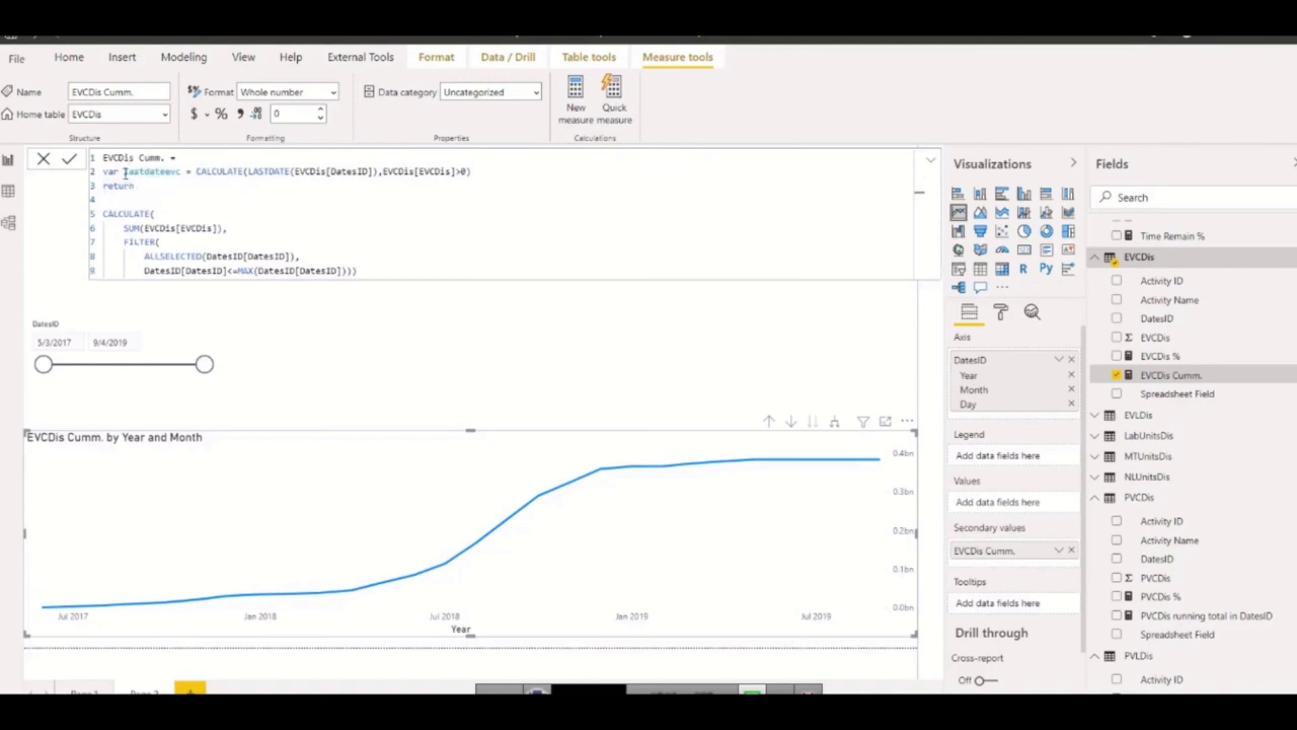
left_click_drag(125, 172, 174, 174)
double_click(153, 173)
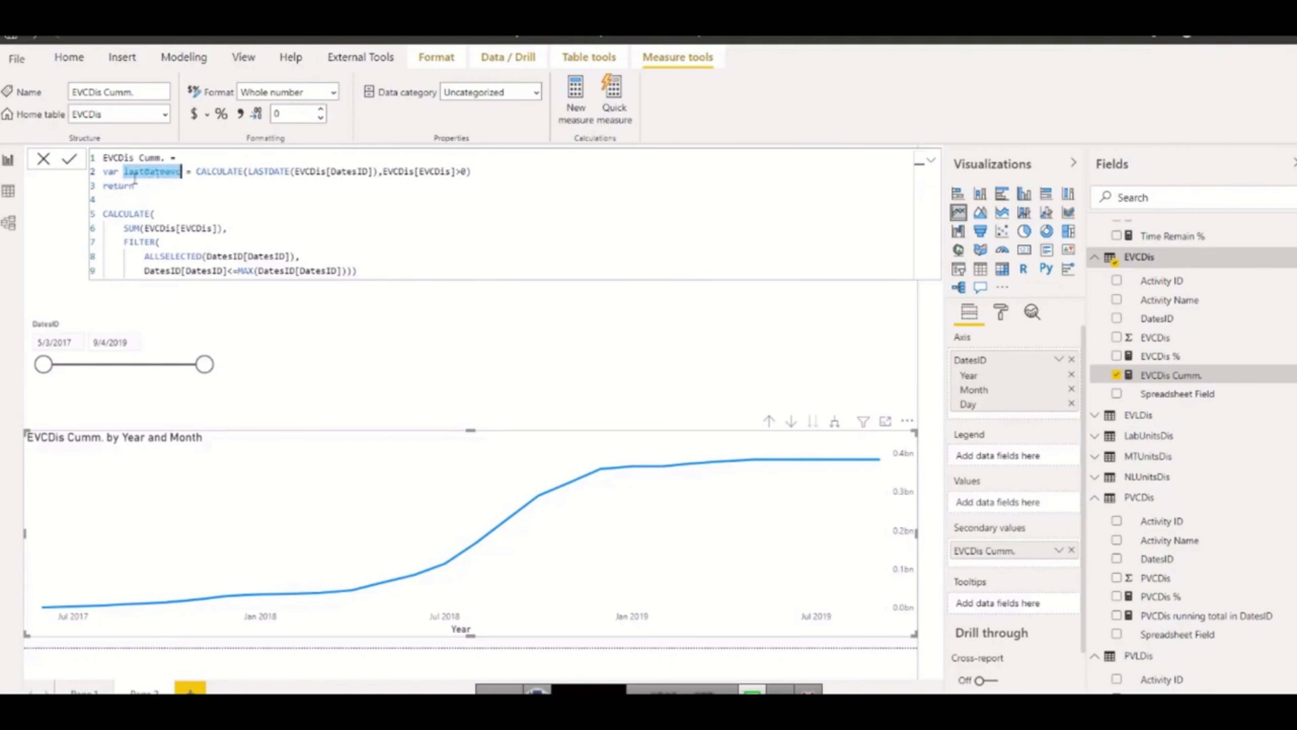
left_click(117, 199)
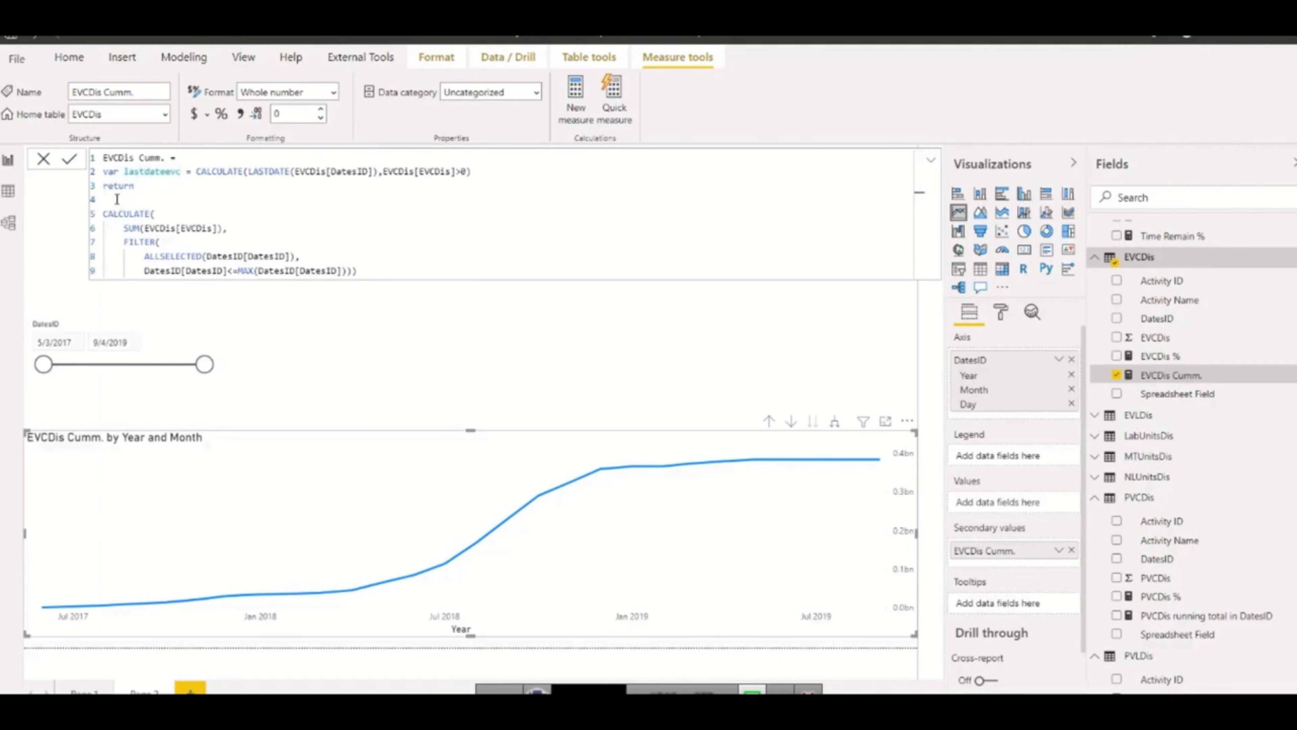
type("if")
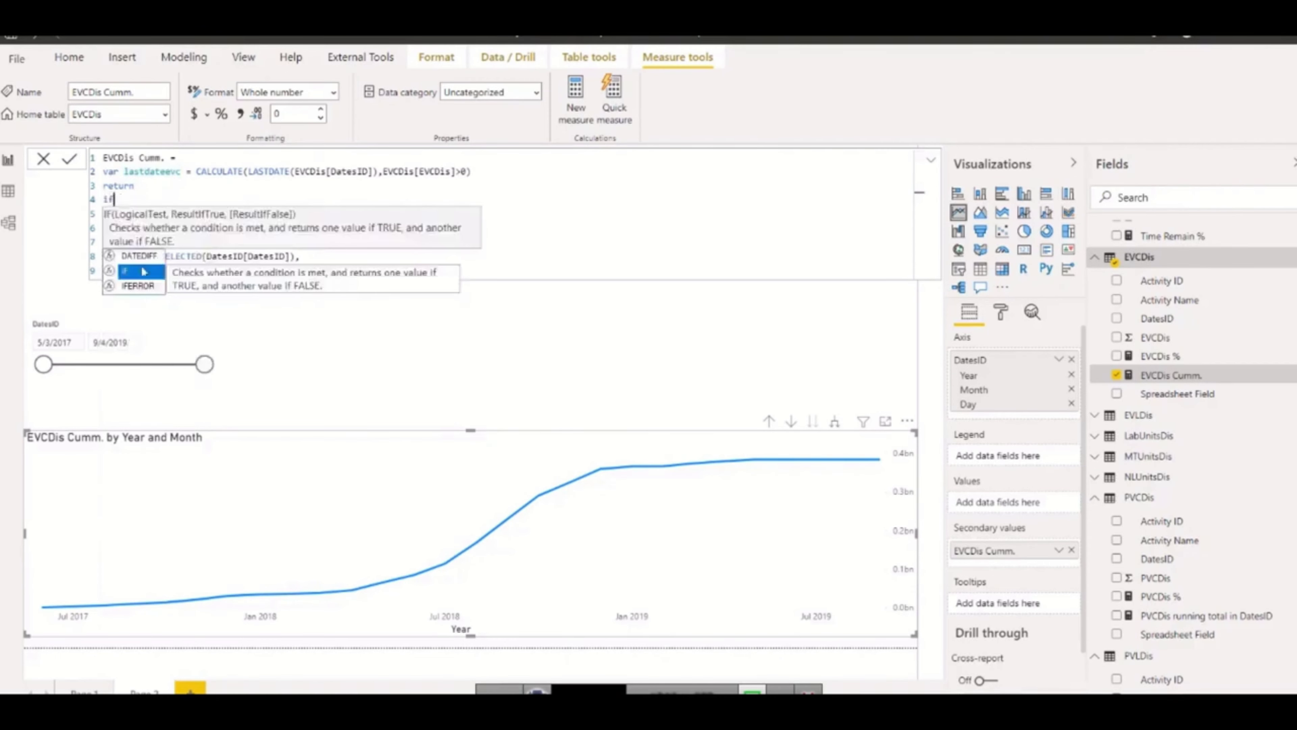
left_click(143, 274)
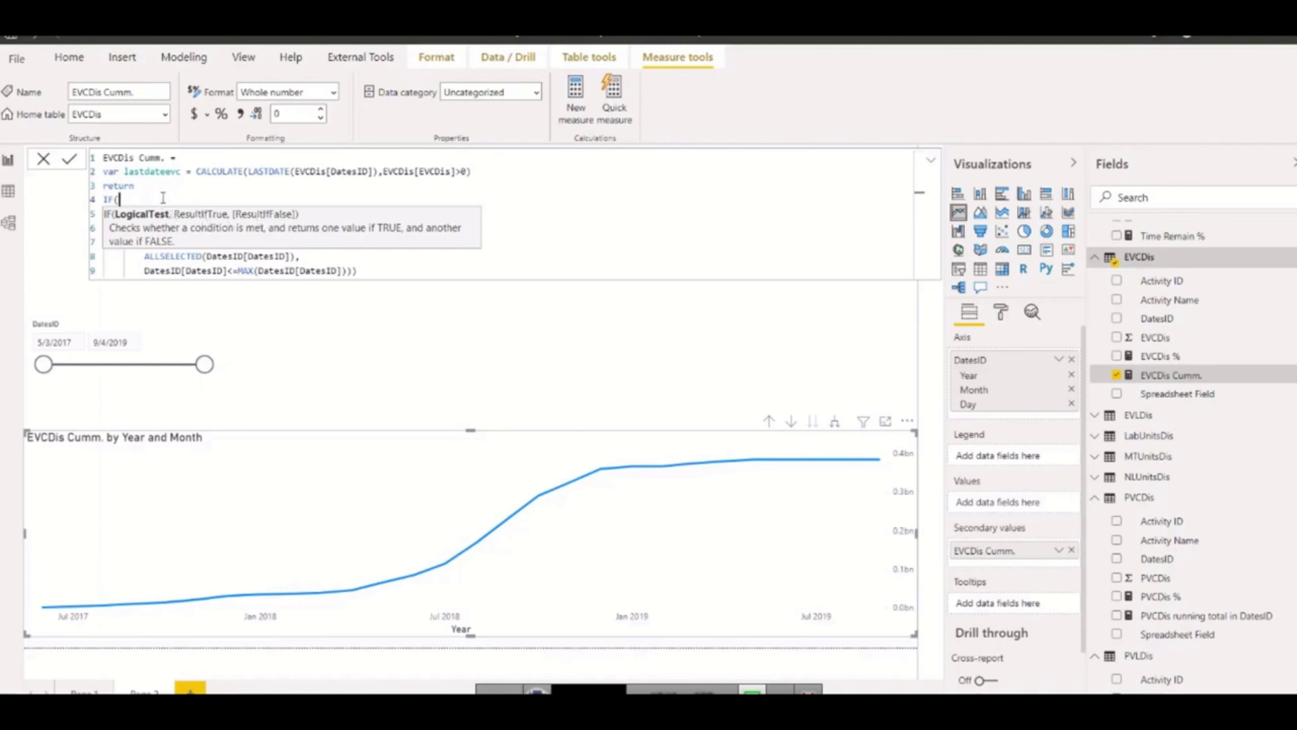
type("max")
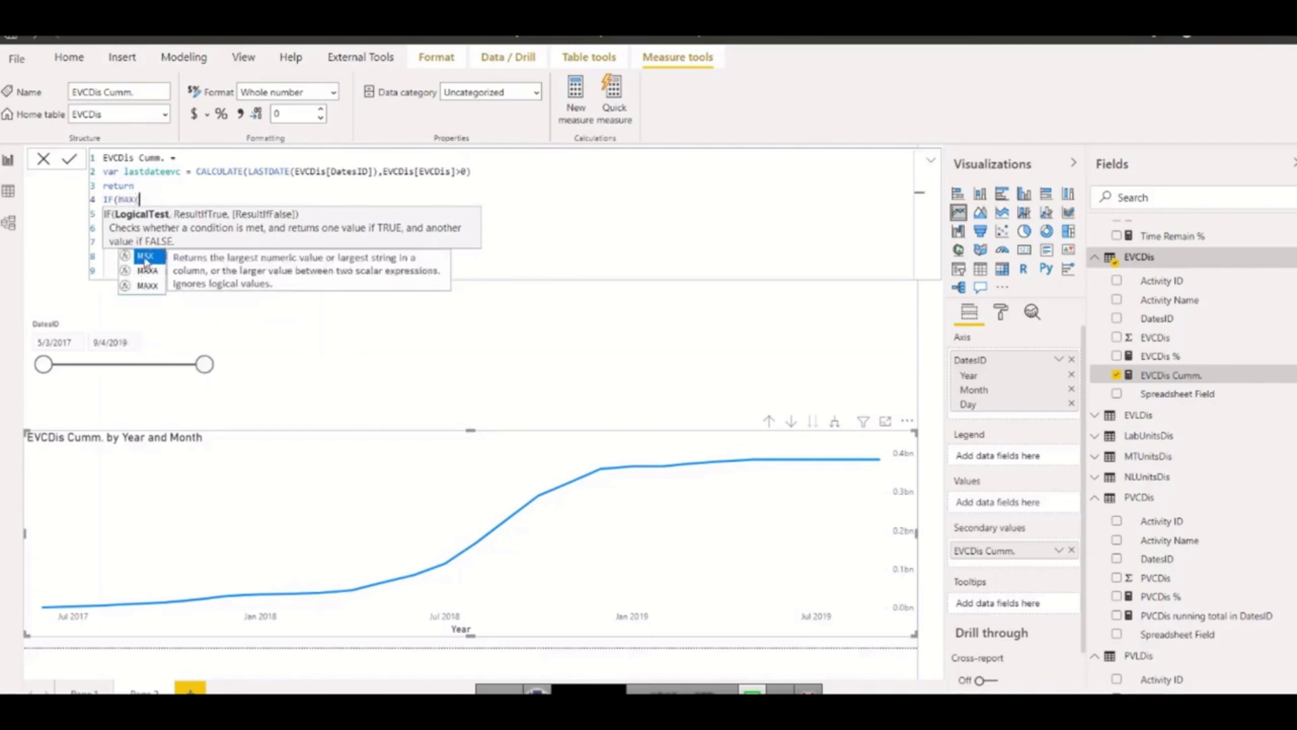
type("(")
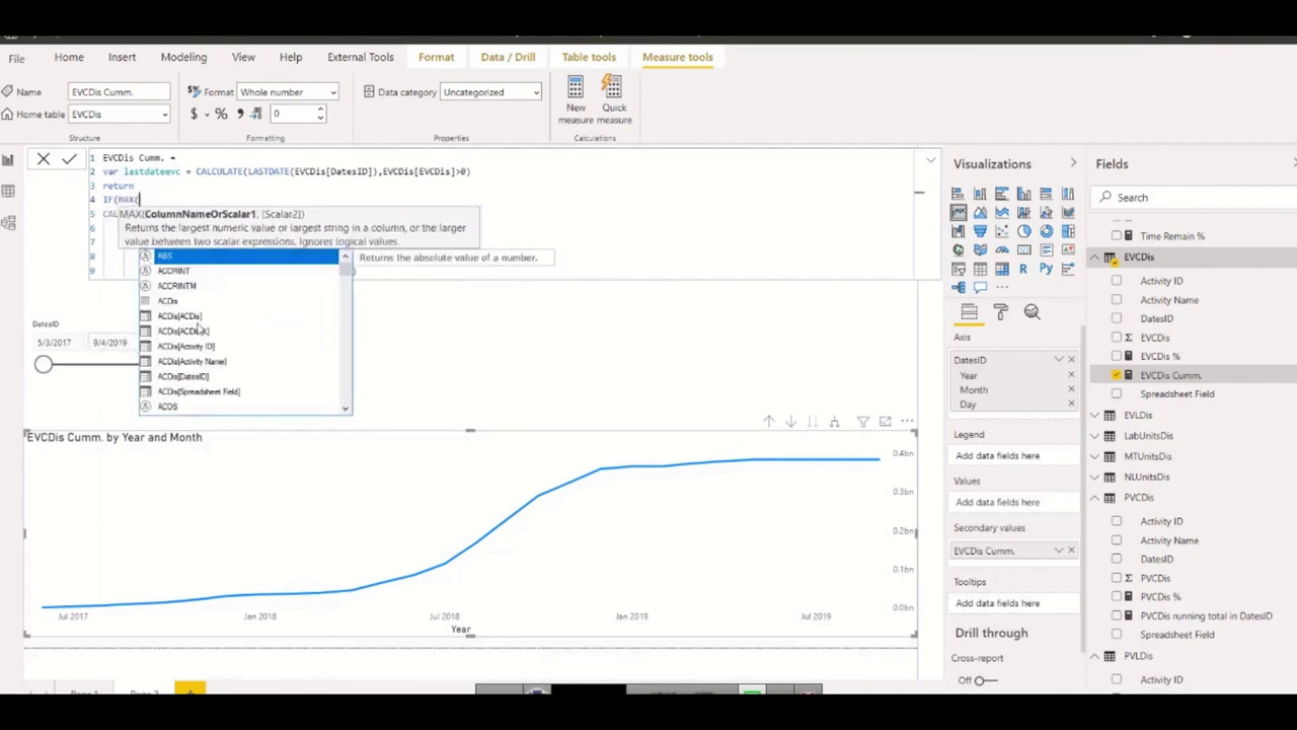
type("date")
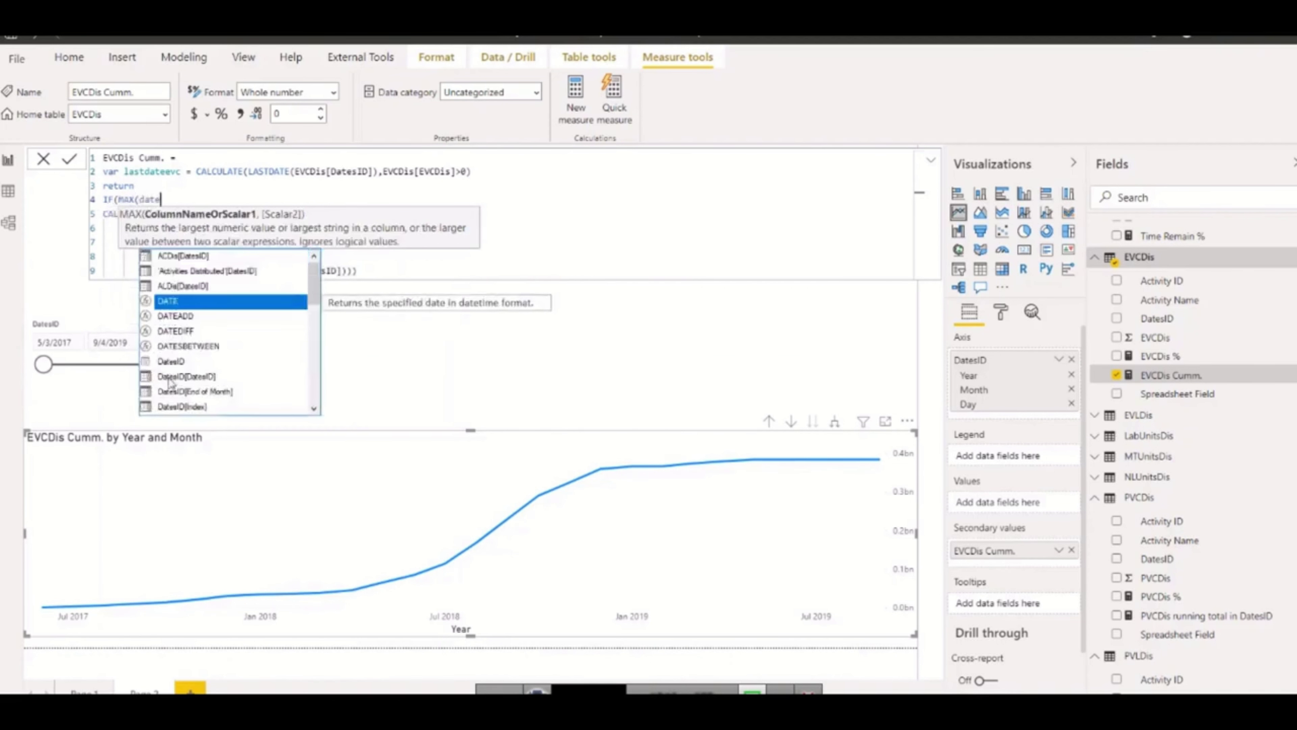